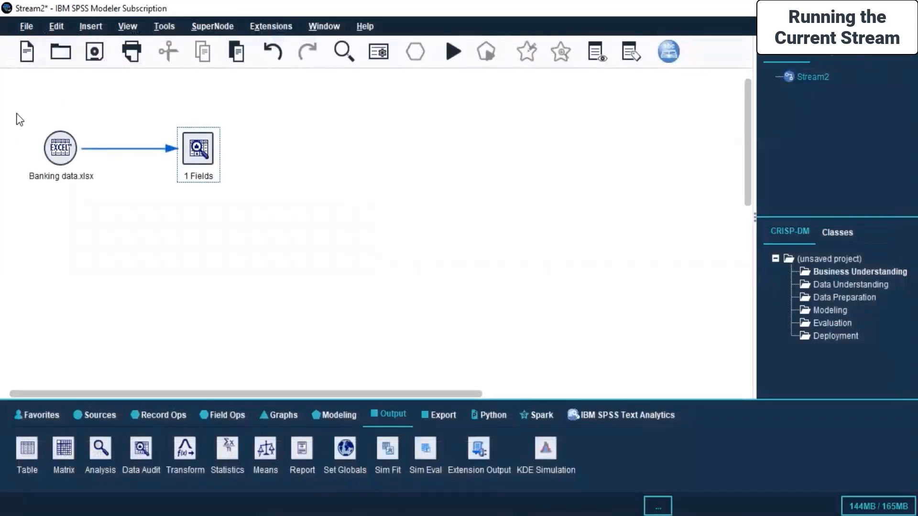
Step: Run the current stream and look through the data audit statistics for High Price up to the Valid column
left_click_drag(21, 95, 239, 271)
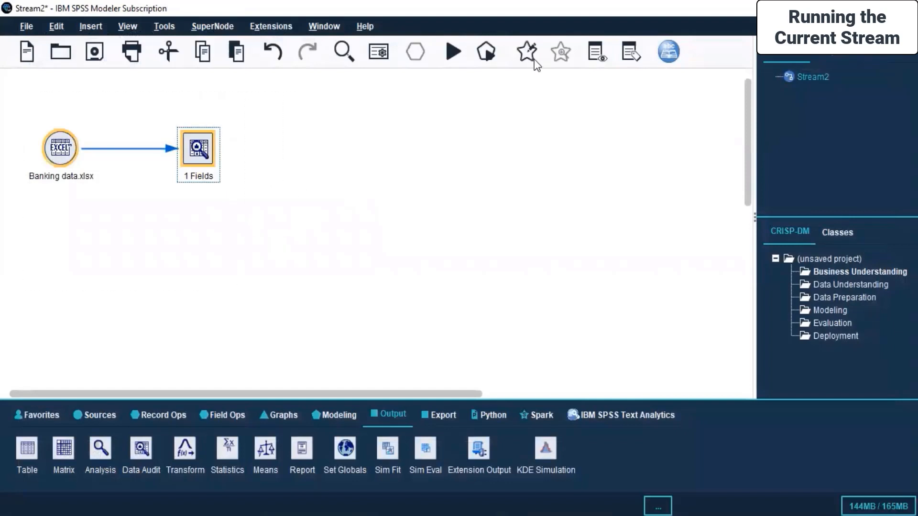
left_click(449, 53)
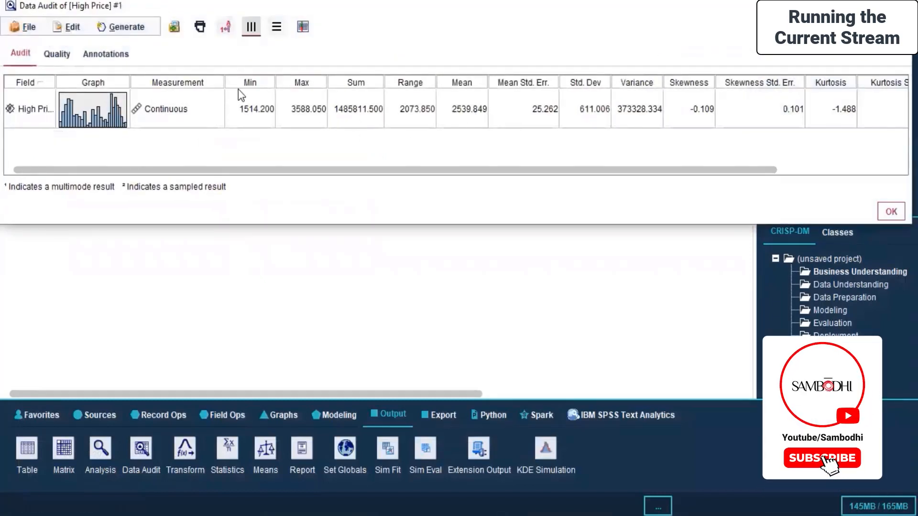
left_click_drag(232, 170, 678, 181)
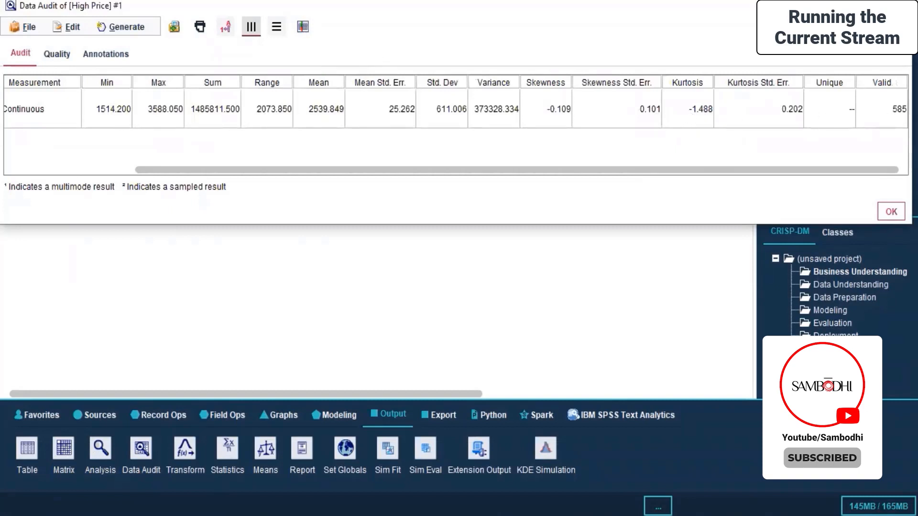
left_click(900, 6)
Step: Delete the Data Audit of [High Price] #1 entry from the session's outputs
left_click(831, 48)
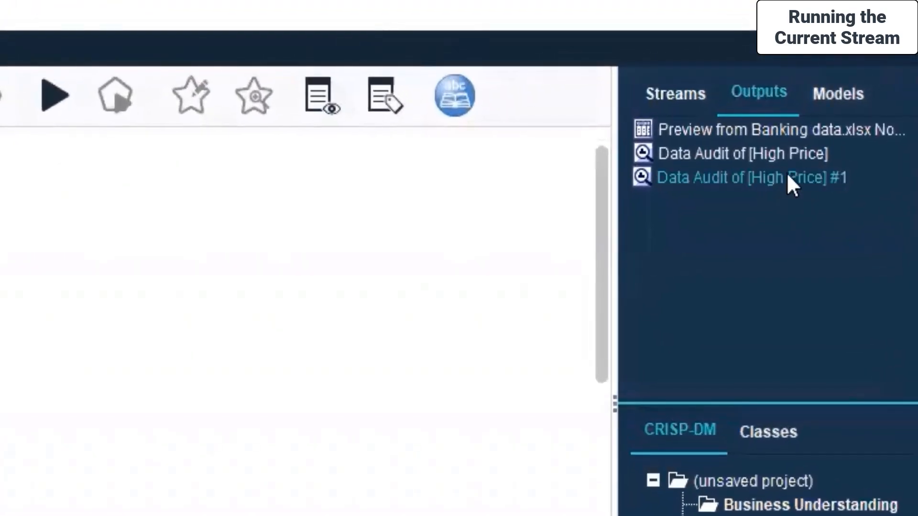
right_click(787, 176)
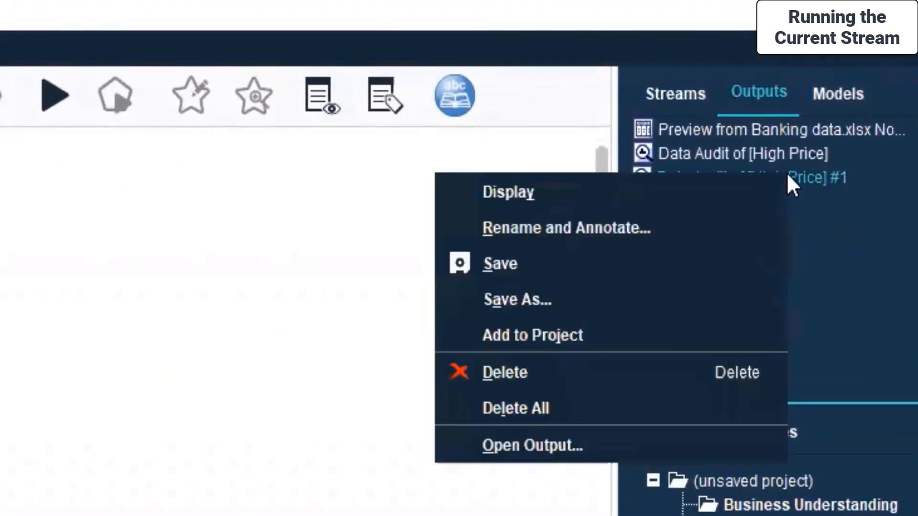
left_click(516, 383)
Step: Start saving Stream2 under a new name and choose Live Sessions > SPSS MODELLER > Day 7 as the destination folder
left_click(676, 98)
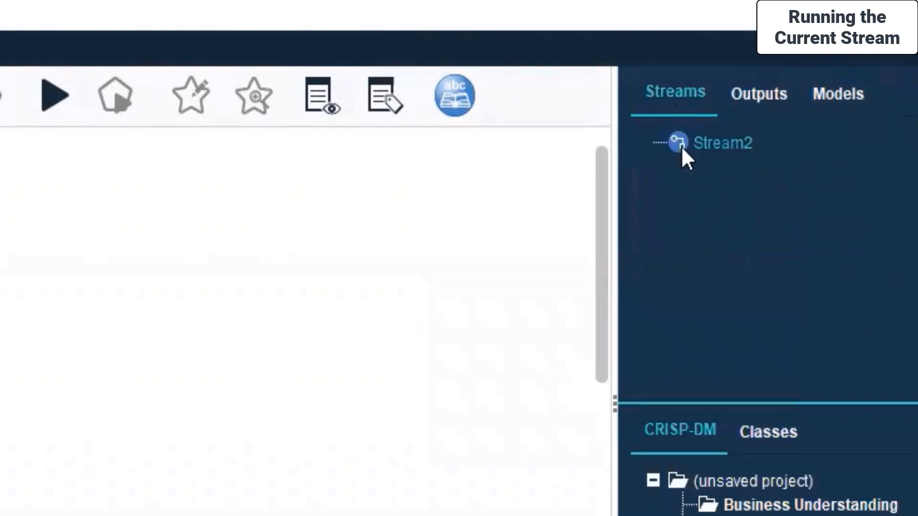
right_click(717, 149)
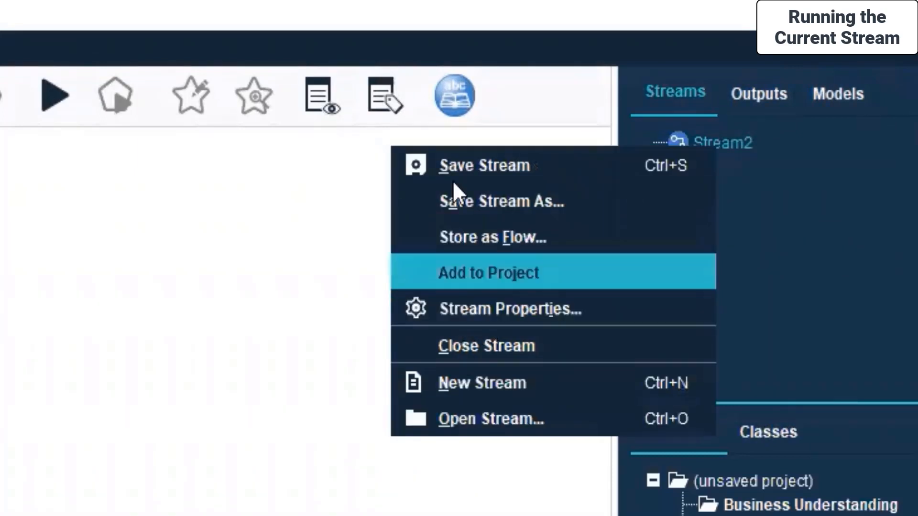
left_click(485, 200)
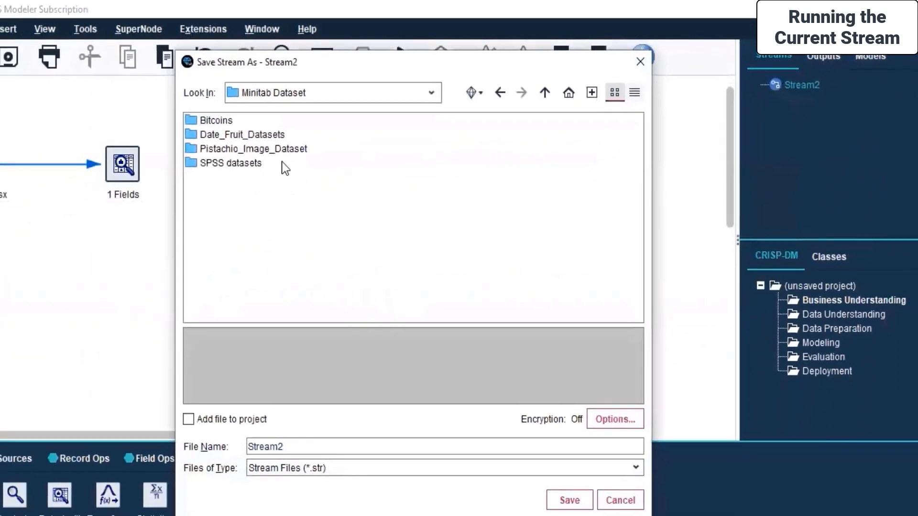
left_click(430, 93)
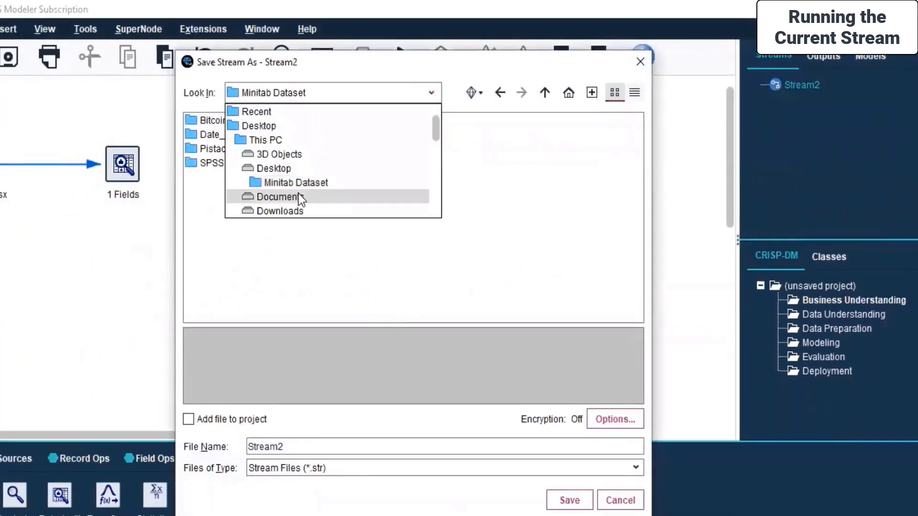
scroll(298, 196, "down", 3)
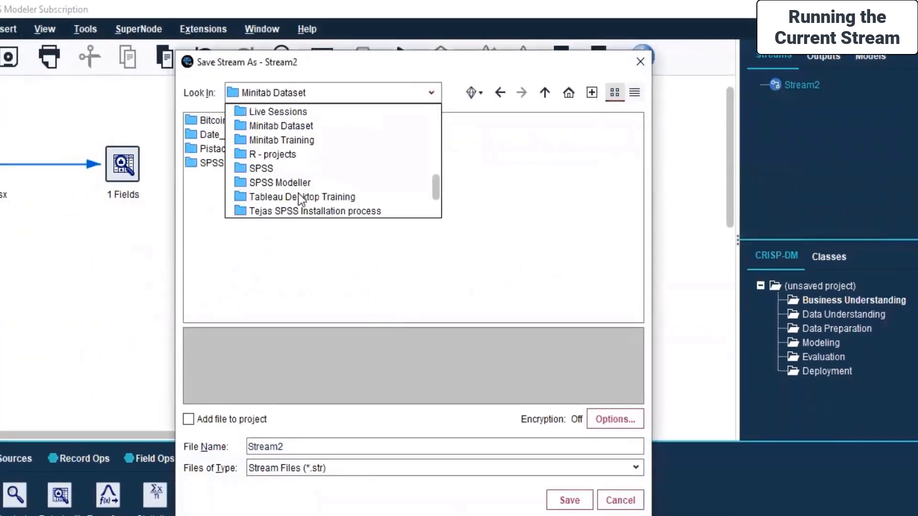
left_click(300, 113)
double_click(221, 205)
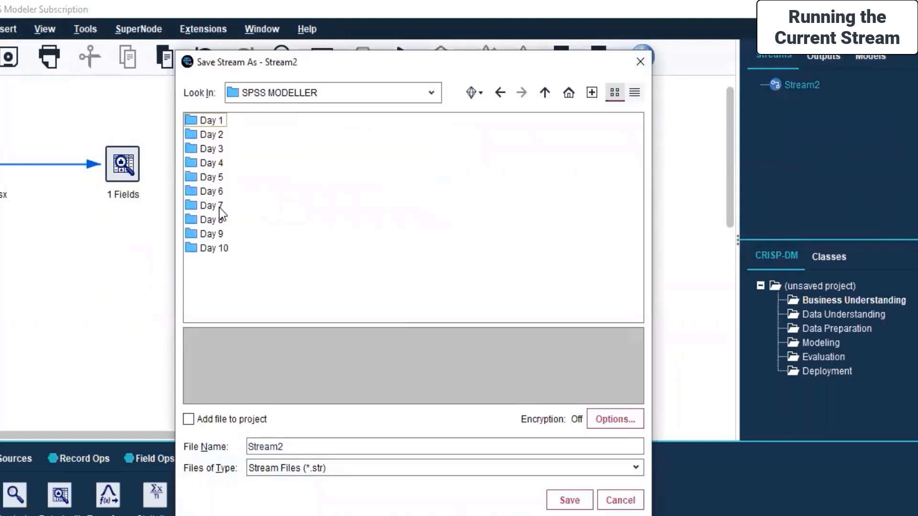
double_click(210, 208)
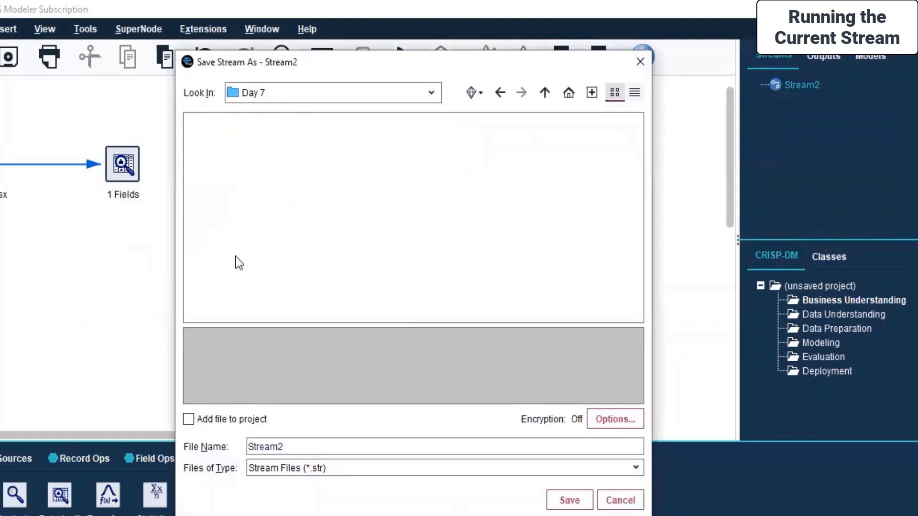
Step: Name the stream file Banking and save it without encryption
double_click(290, 444)
type("Banking")
left_click(612, 426)
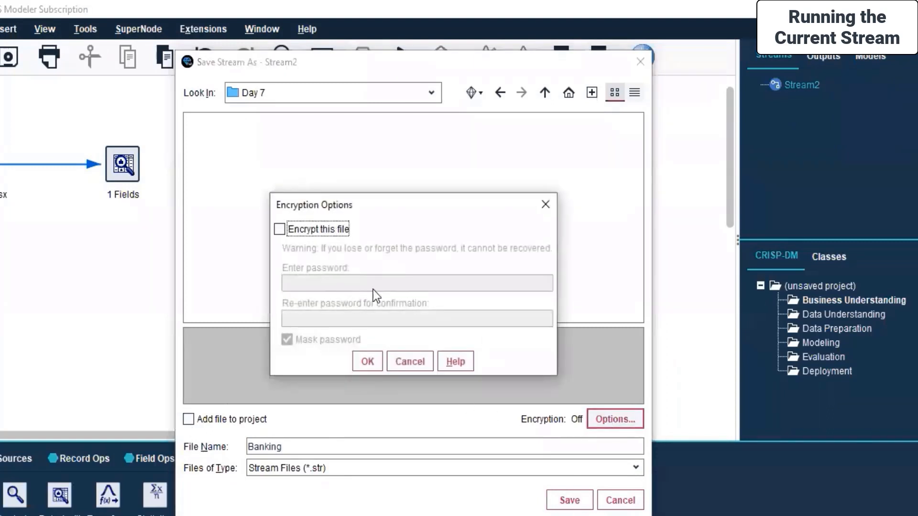
left_click(410, 361)
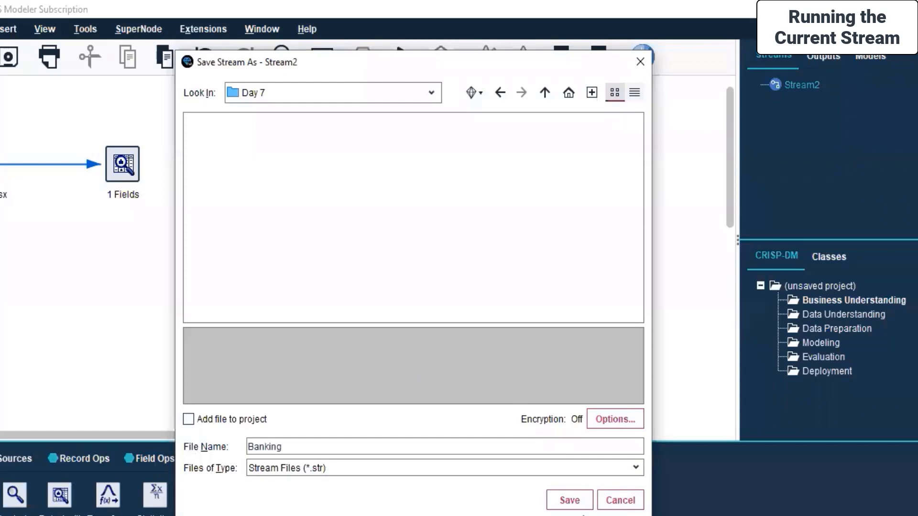
left_click(570, 501)
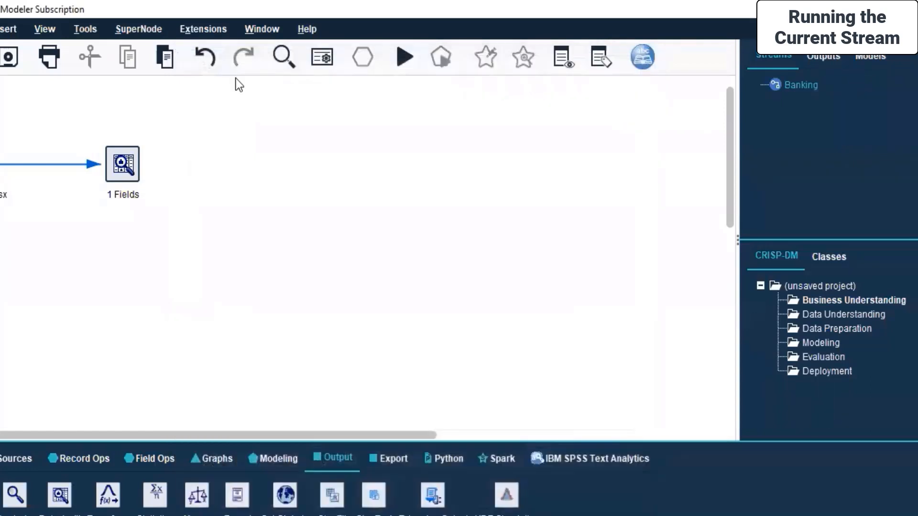
Step: Place a Report node beside the 1 Fields node, check the 1 Fields node for a connect option, and delete the Report node
left_click(199, 174)
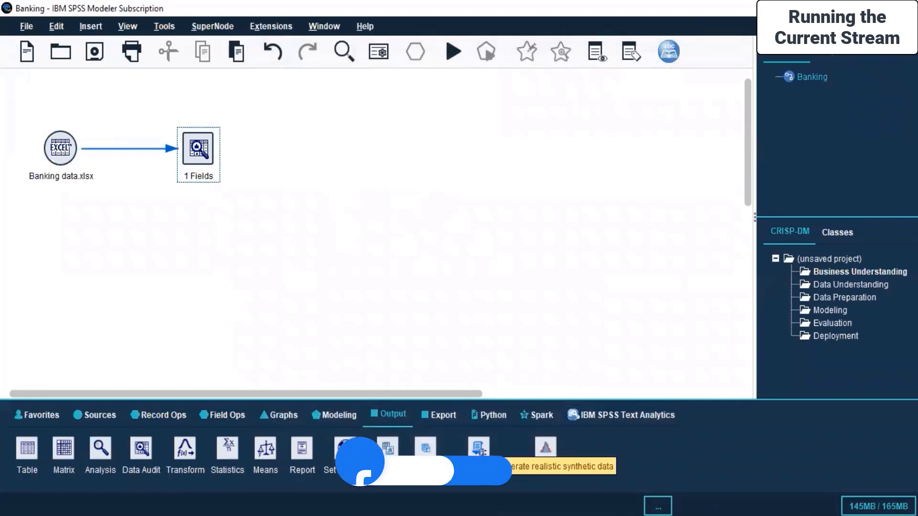
left_click(221, 455)
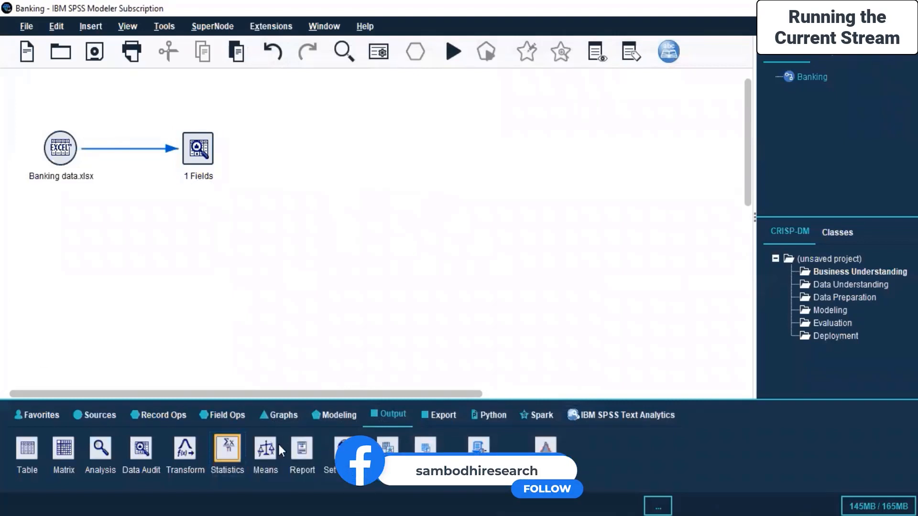
left_click(297, 460)
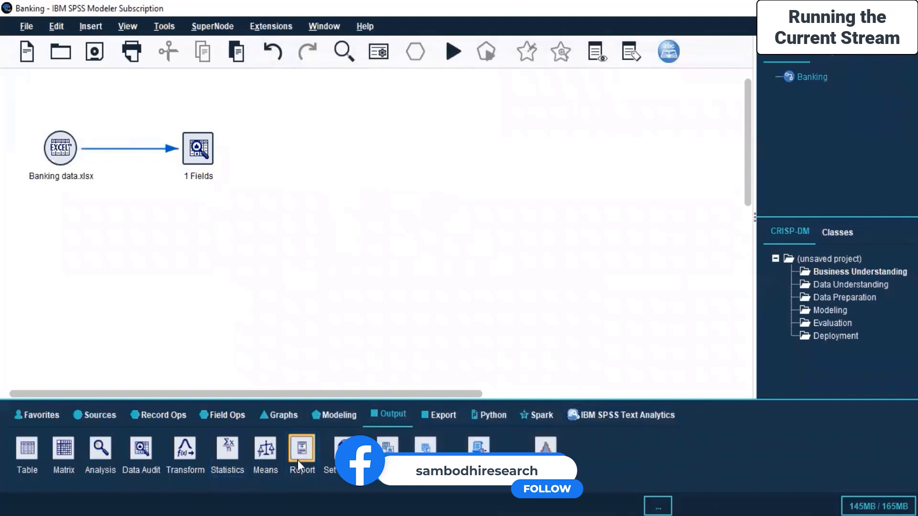
left_click(263, 149)
left_click_drag(262, 160, 333, 159)
left_click(206, 152)
right_click(207, 152)
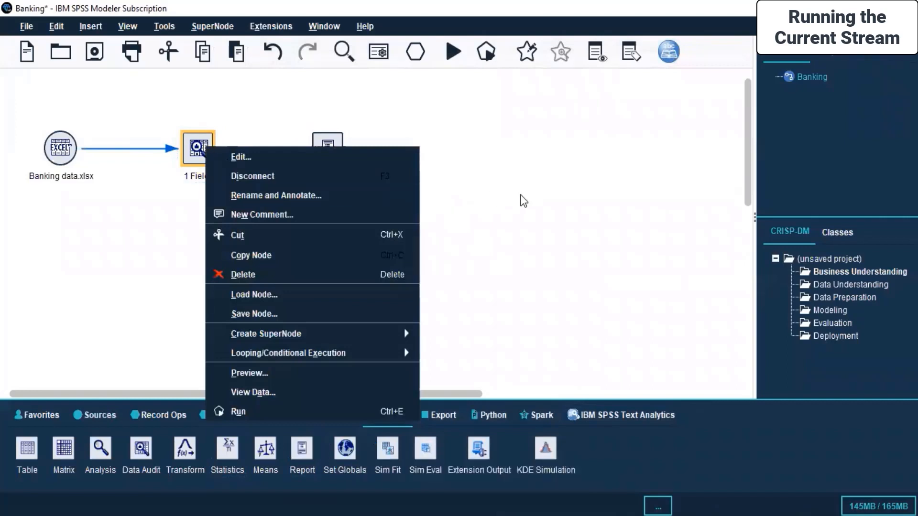
left_click(524, 200)
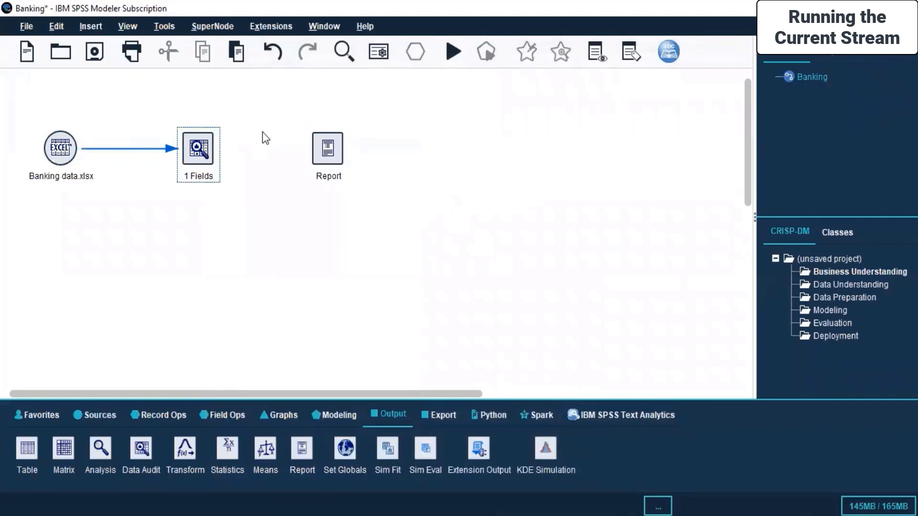
left_click(327, 160)
key("Delete")
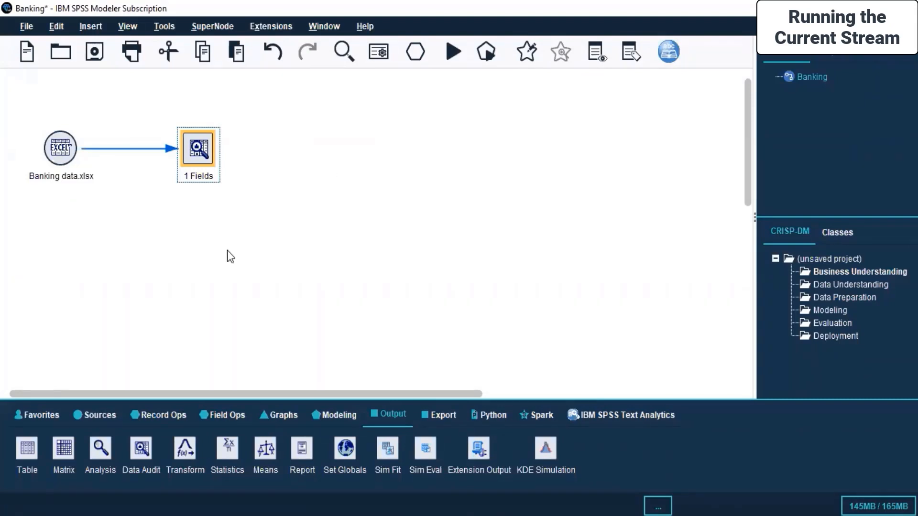
Step: Switch to SPSS Modeller.pdf, mark the "Viewer, Viewer printing" topic under Working with Outputs, and return to SPSS Modeler
key("alt+Tab")
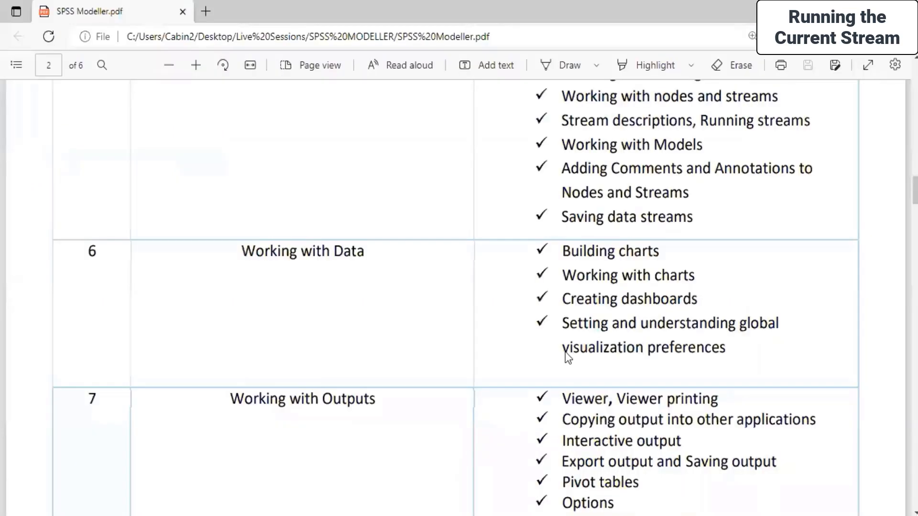
left_click_drag(559, 405, 723, 404)
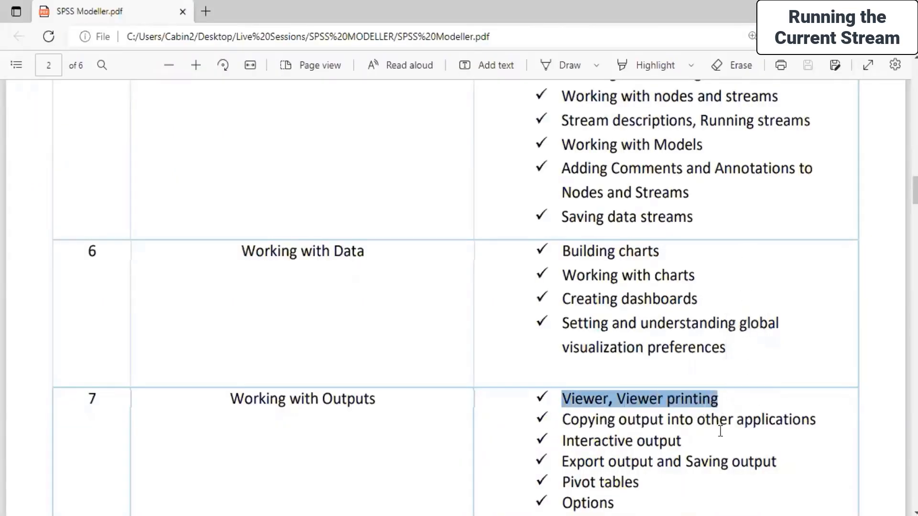
key("alt+Tab")
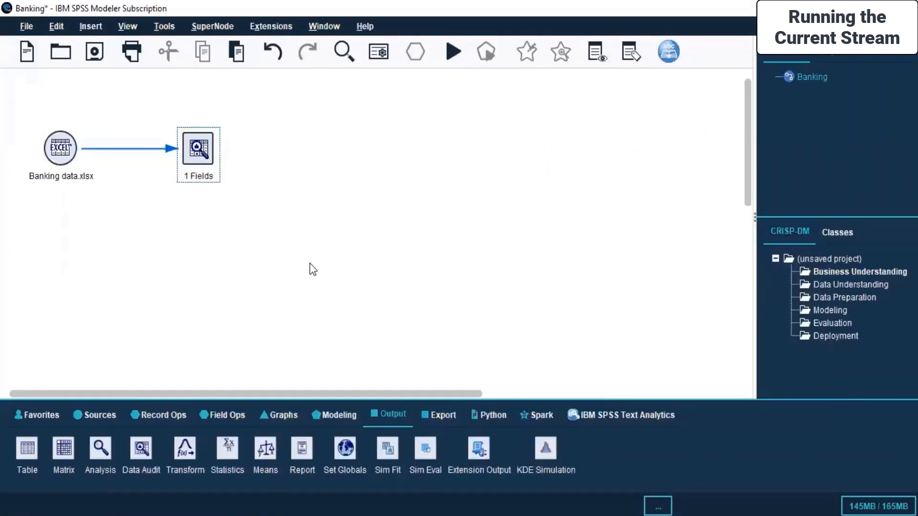
left_click(276, 413)
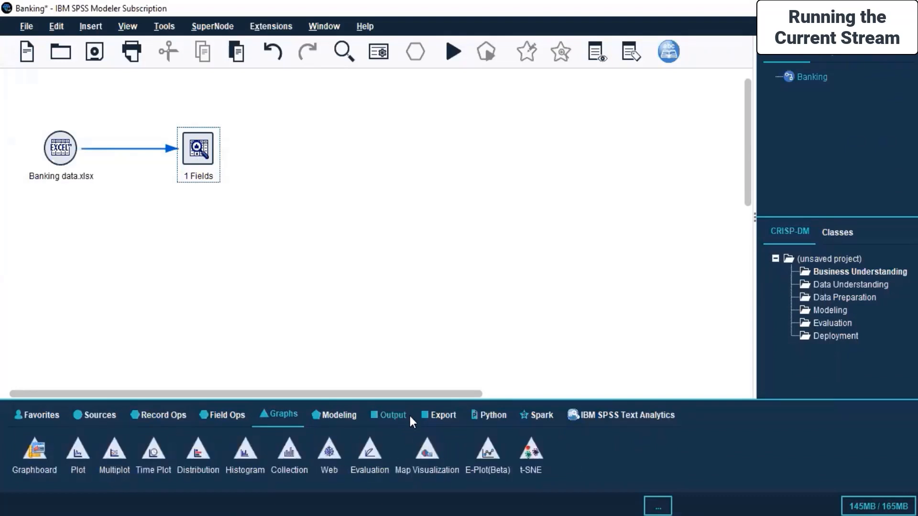
left_click(439, 411)
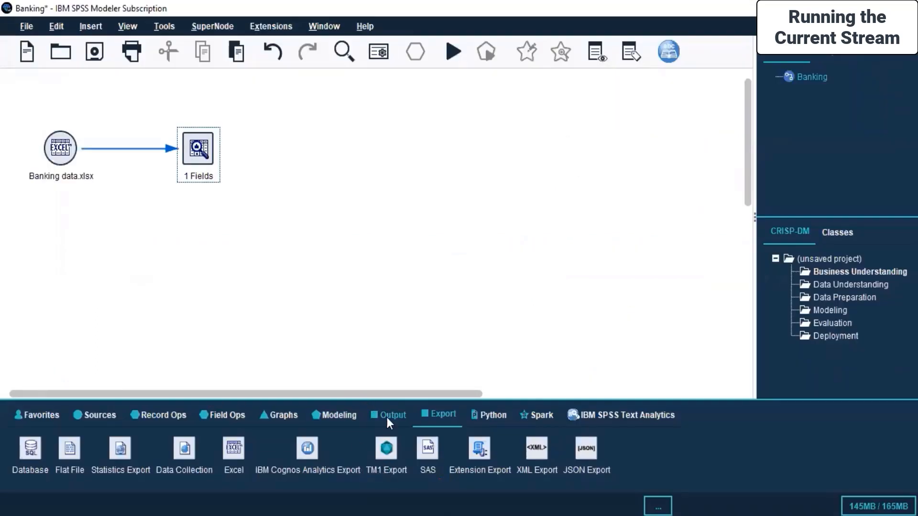
left_click(391, 415)
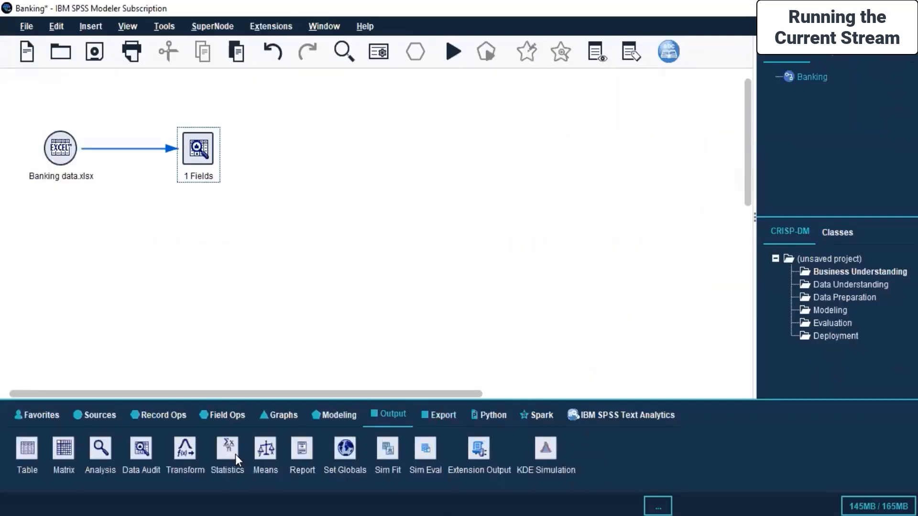
Step: Add a Statistics output node below the existing flow and connect the Banking data.xlsx source to it
left_click_drag(231, 456, 142, 288)
left_click(58, 155)
right_click(57, 154)
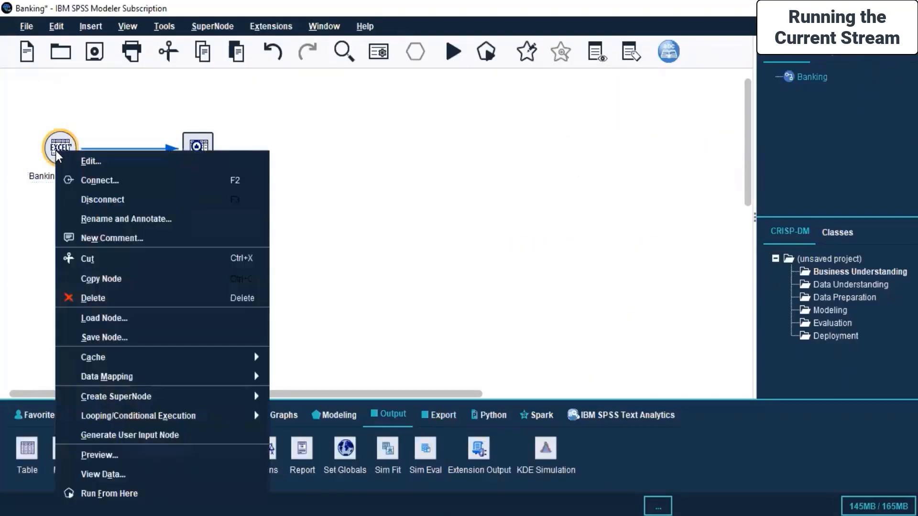
left_click(85, 184)
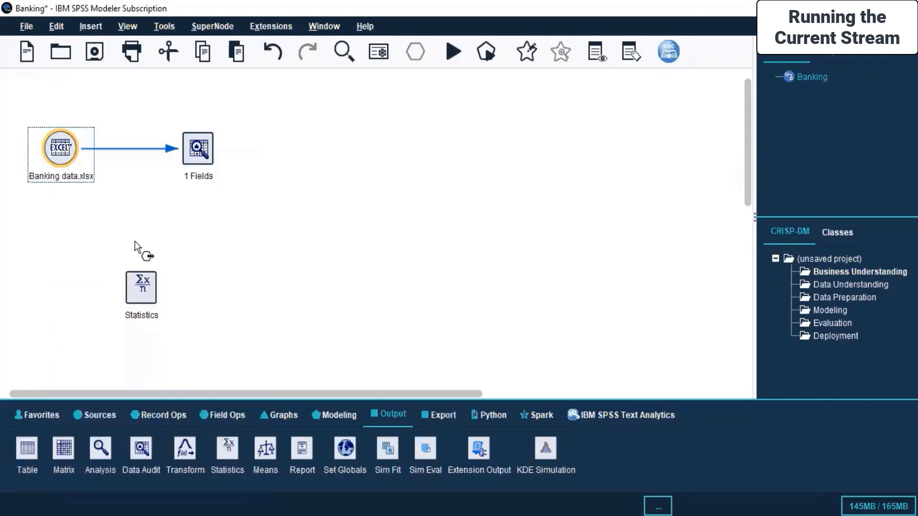
left_click(144, 291)
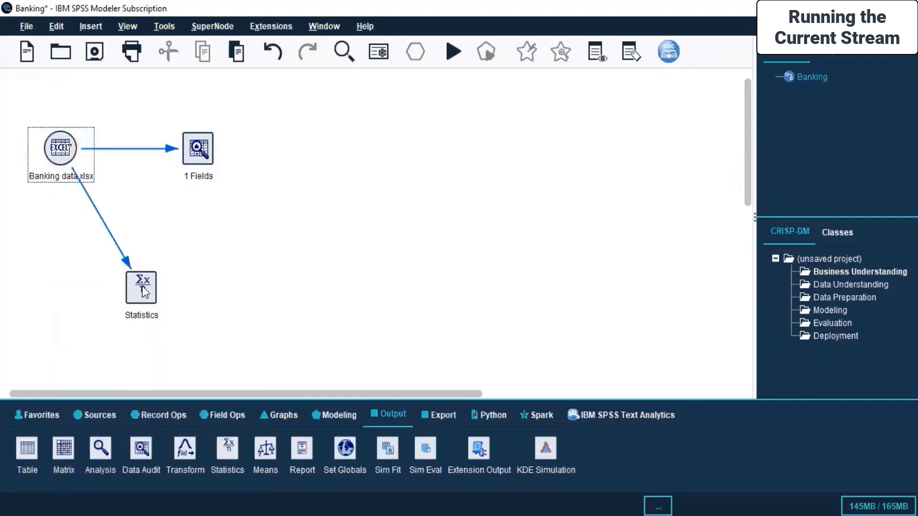
Step: Edit the Statistics node and set Low Price as the field to examine
right_click(143, 290)
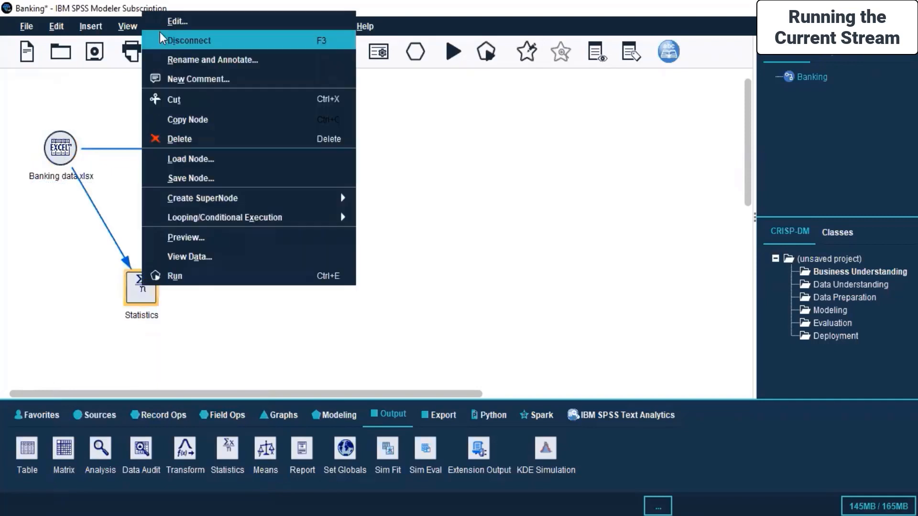
left_click(169, 22)
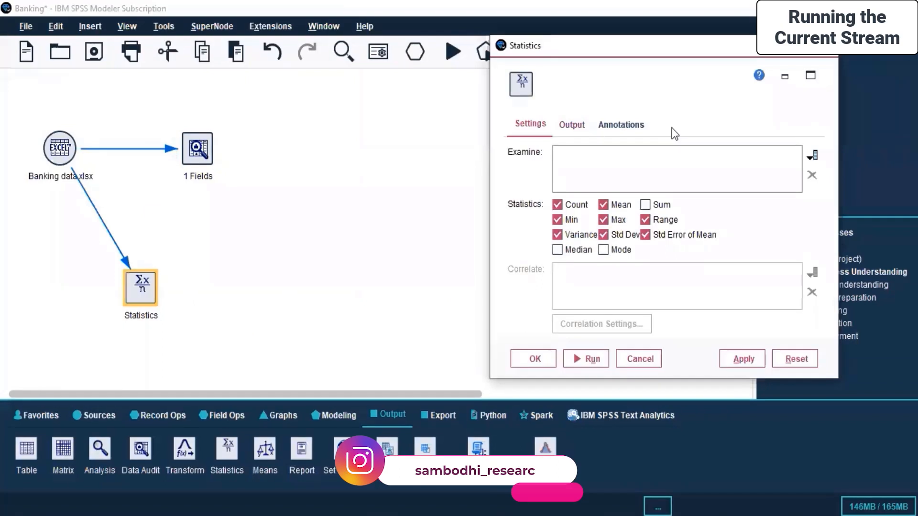
left_click(570, 123)
left_click(617, 122)
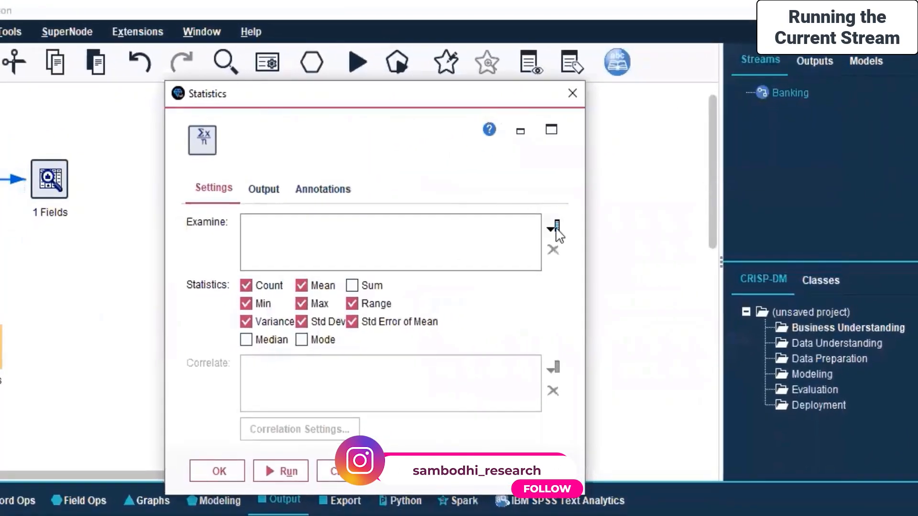
left_click(555, 227)
left_click(294, 208)
left_click(369, 339)
left_click(314, 340)
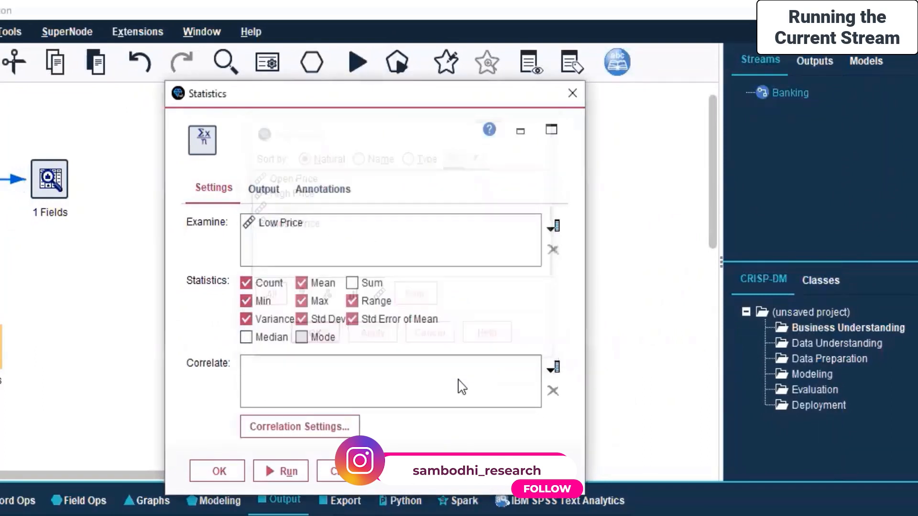
Step: Set Open Price, High Price, Low Price and Close Price as the fields to correlate in the Statistics node
left_click(331, 432)
left_click(375, 412)
left_click(553, 368)
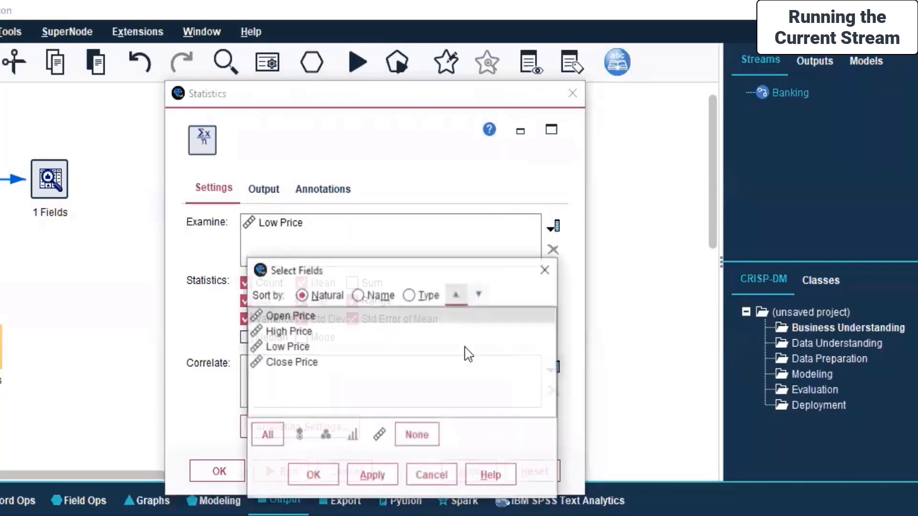
left_click(307, 333)
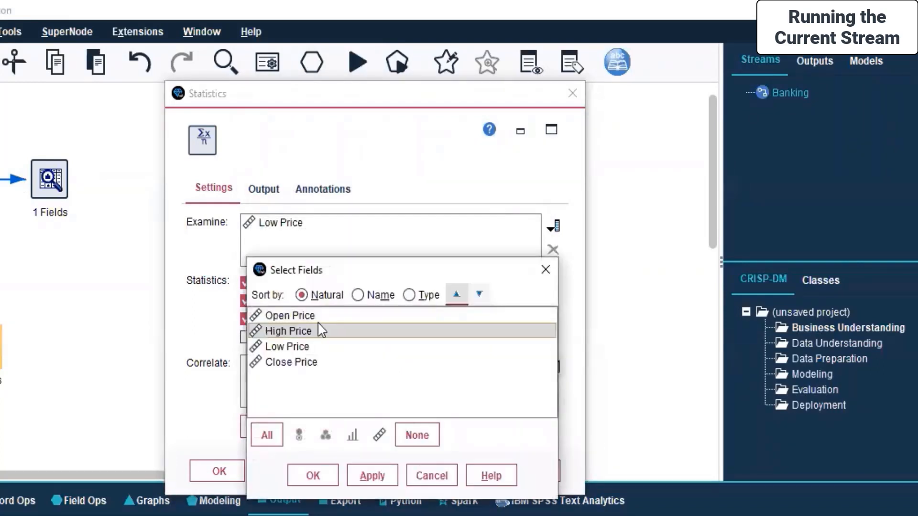
left_click(304, 317, "ctrl")
left_click(293, 348, "ctrl")
left_click(285, 366, "ctrl")
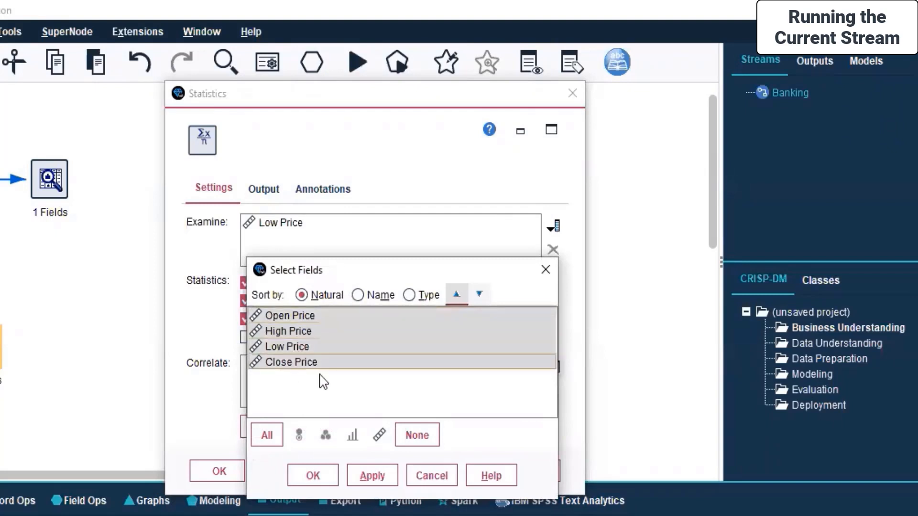
left_click(371, 476)
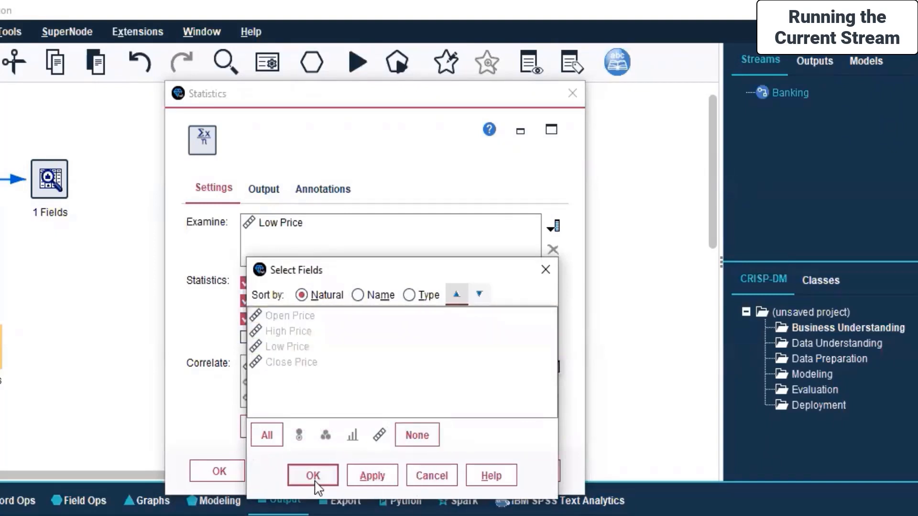
left_click(313, 476)
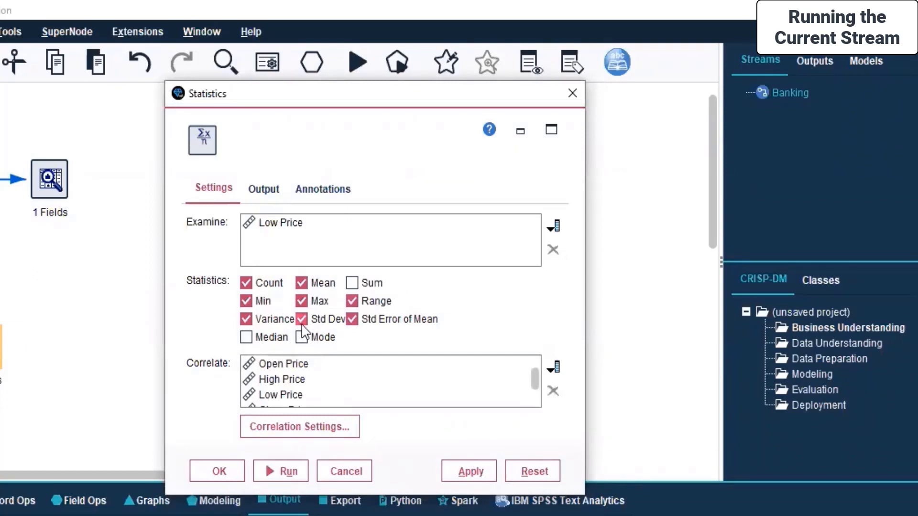
Step: Exclude Count, Range, Variance and Std Error of Mean from the computed statistics, and apply the Statistics node settings
left_click(246, 283)
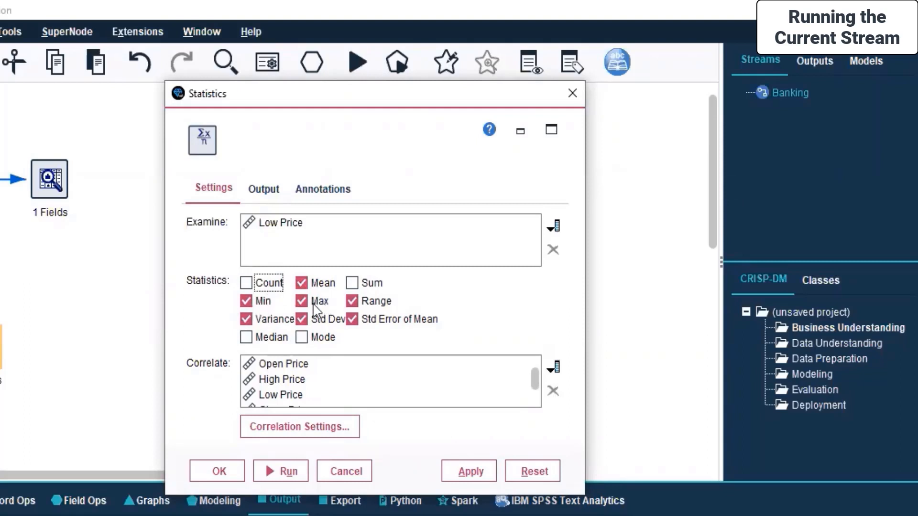
left_click(357, 300)
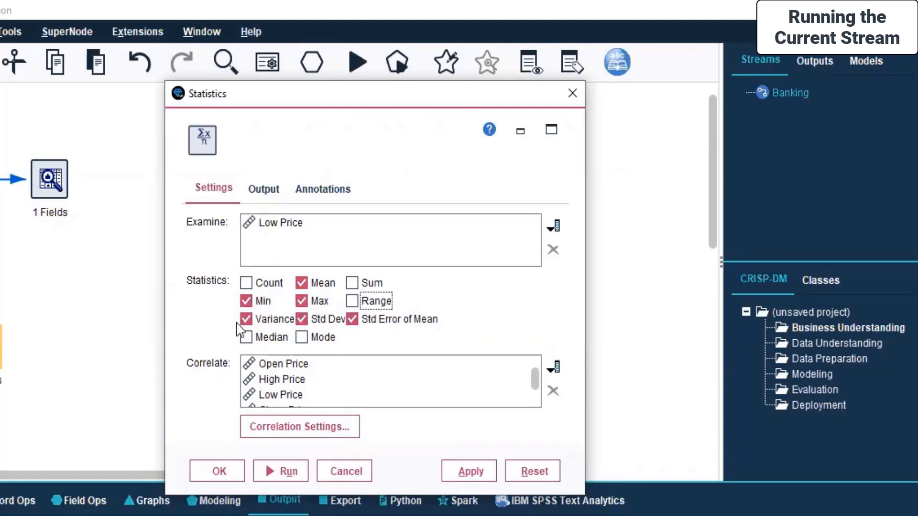
left_click(246, 319)
left_click(353, 319)
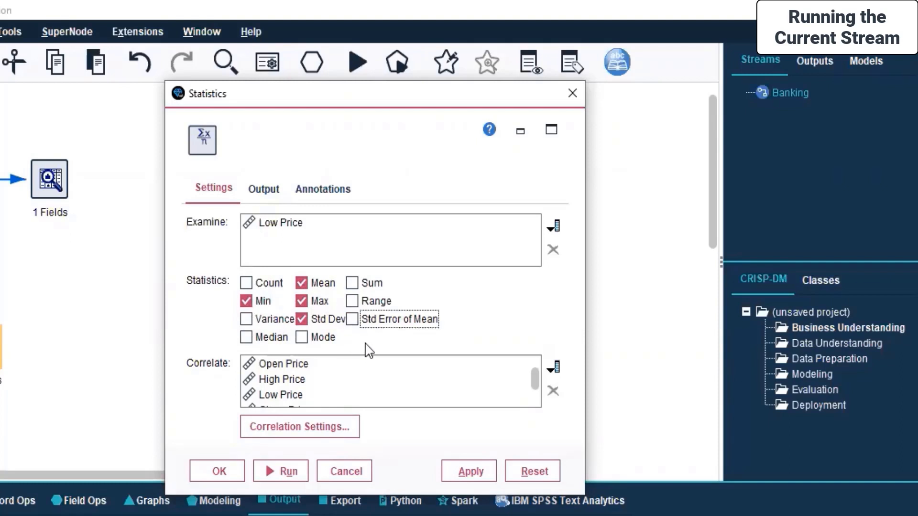
left_click(471, 474)
left_click(236, 476)
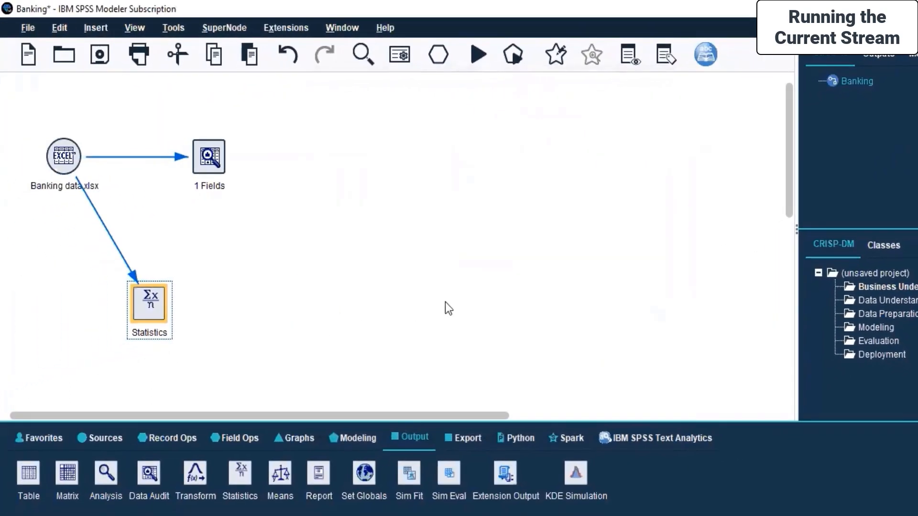
Step: Run the Statistics node to produce its output
right_click(152, 307)
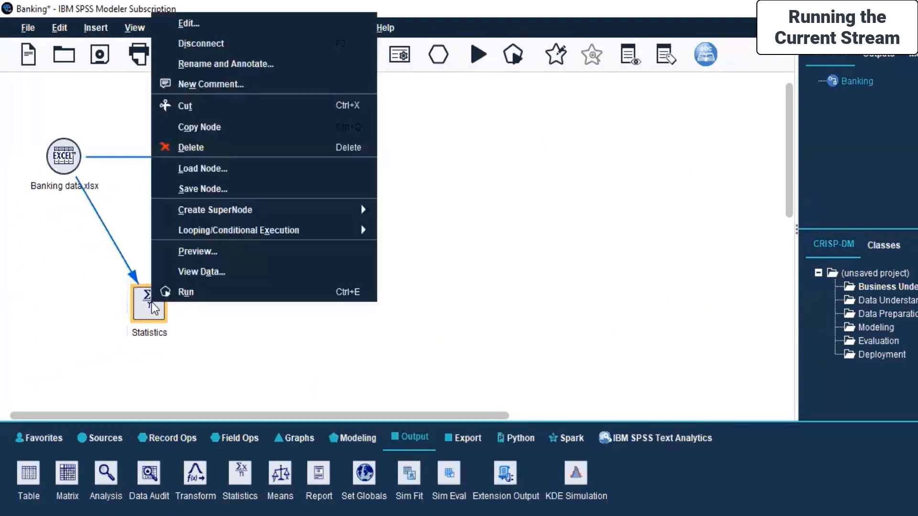
left_click(489, 325)
left_click(139, 301)
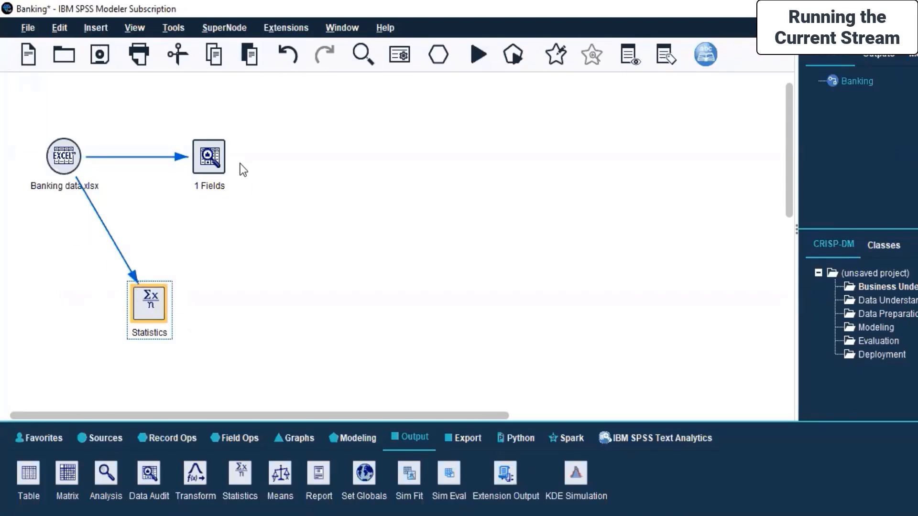
left_click(212, 158)
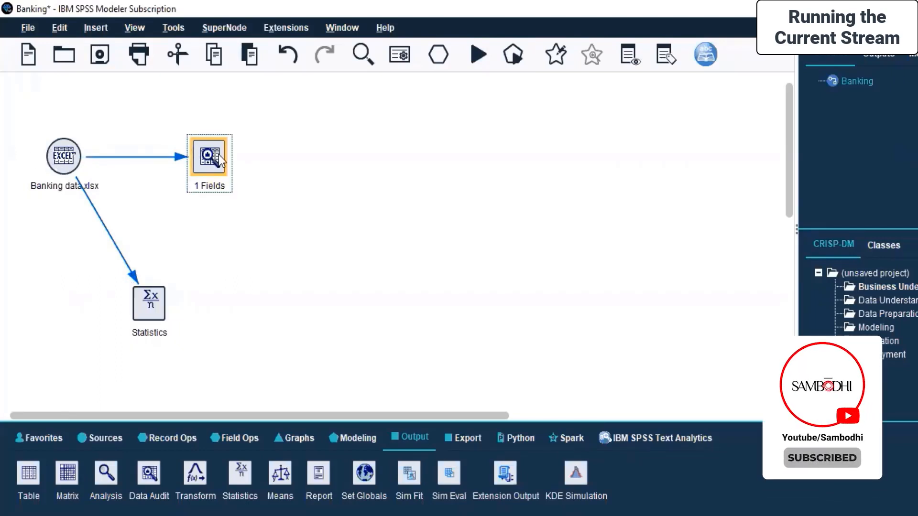
left_click(150, 314)
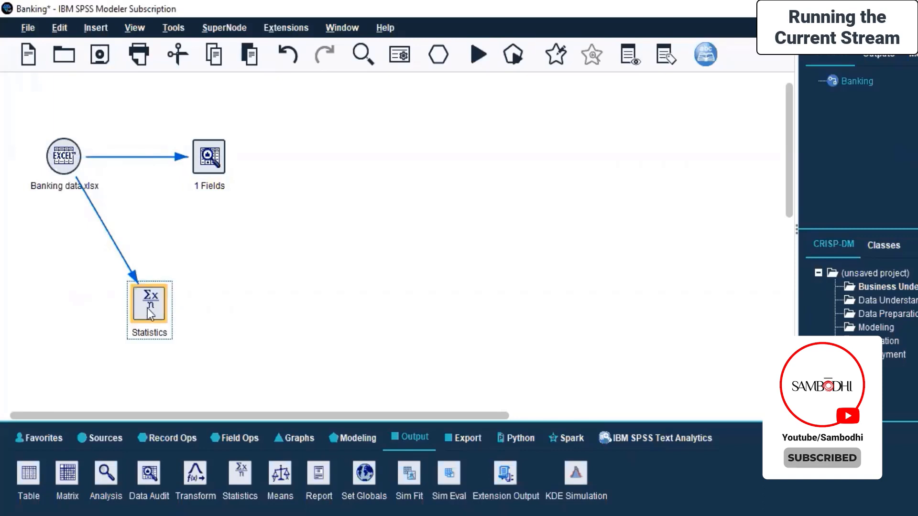
right_click(149, 308)
left_click(160, 299)
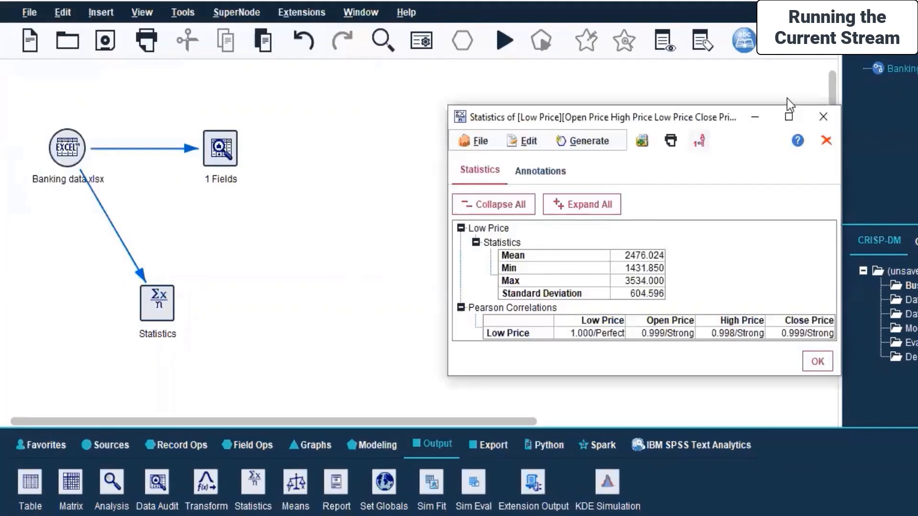
Step: Enlarge the Statistics output window and check its export and generate options
left_click(788, 117)
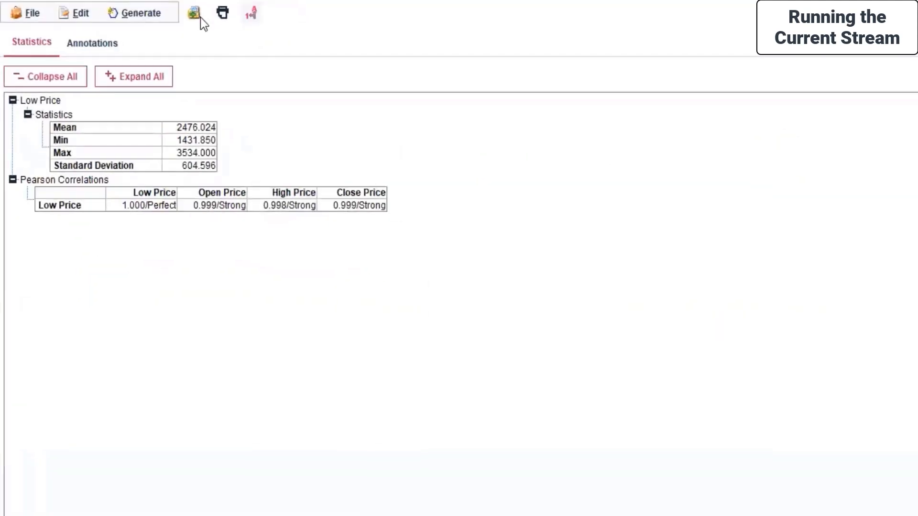
left_click(16, 9)
mouse_move(132, 219)
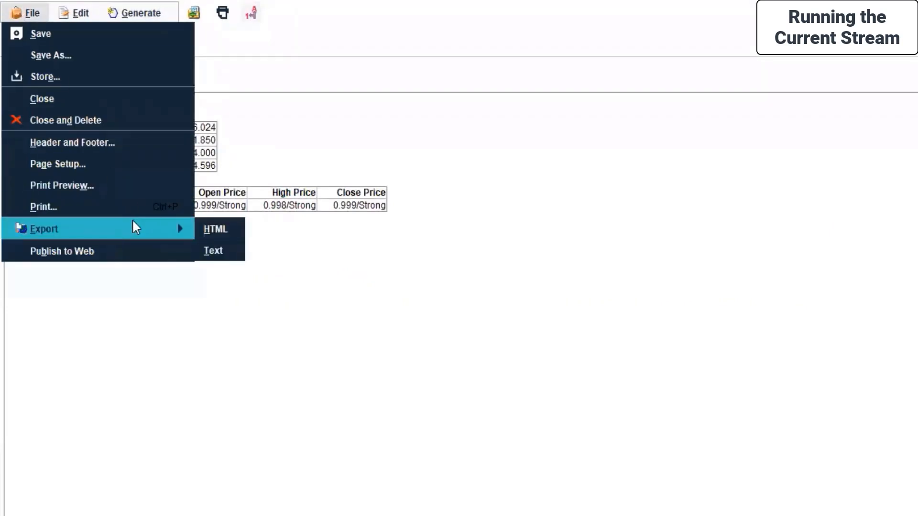
mouse_move(138, 12)
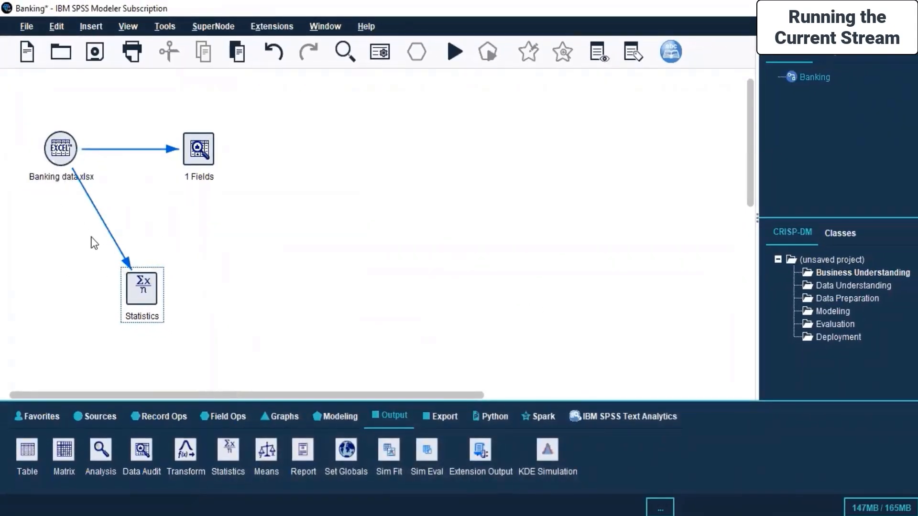
Step: Run the Statistics node again and close the resulting output window
left_click(130, 294)
right_click(130, 293)
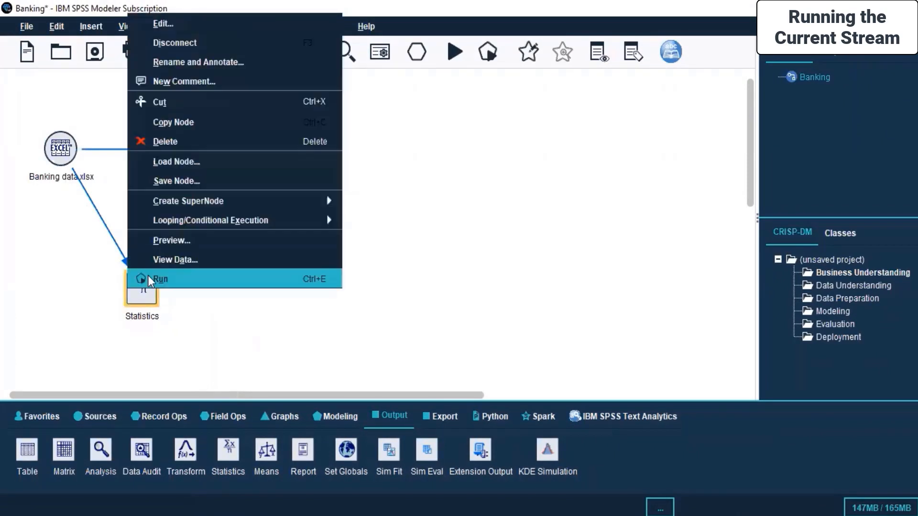
left_click(148, 278)
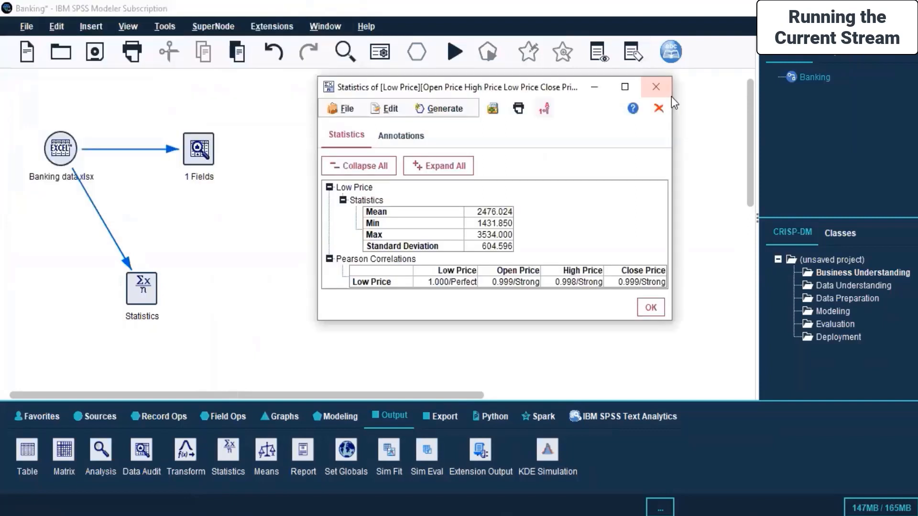
left_click(657, 89)
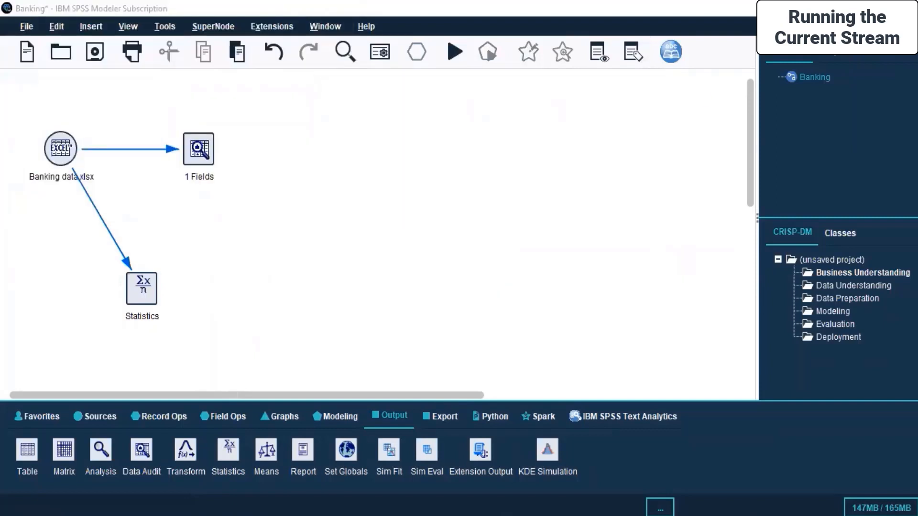
Step: Delete the second of the two Statistics outputs from the session's outputs
left_click(838, 49)
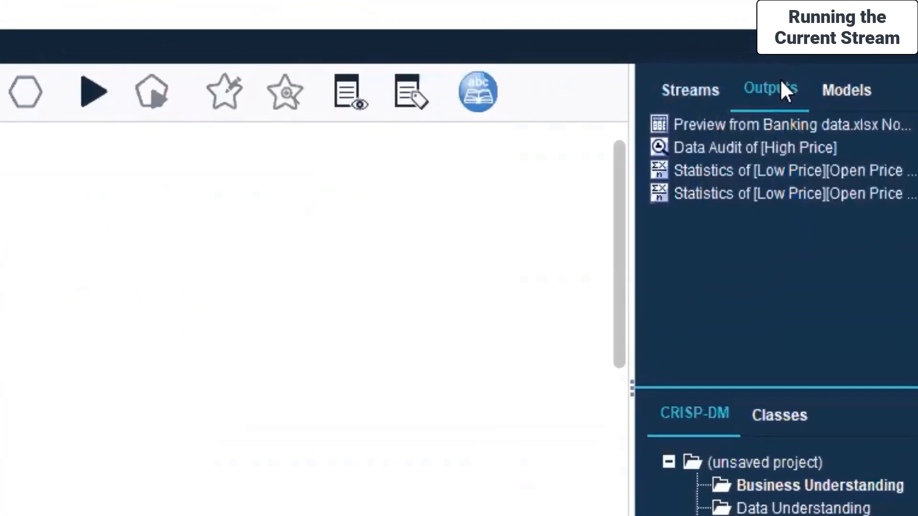
left_click(759, 191)
right_click(759, 191)
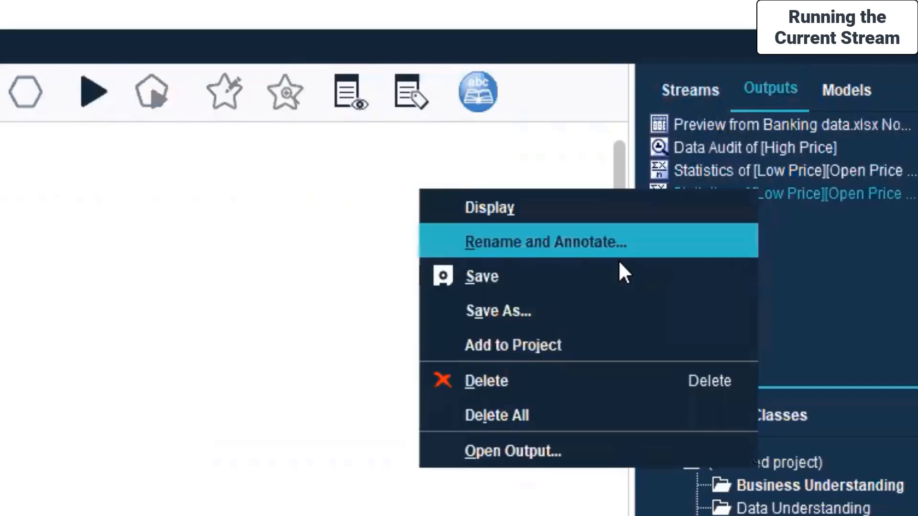
left_click(539, 383)
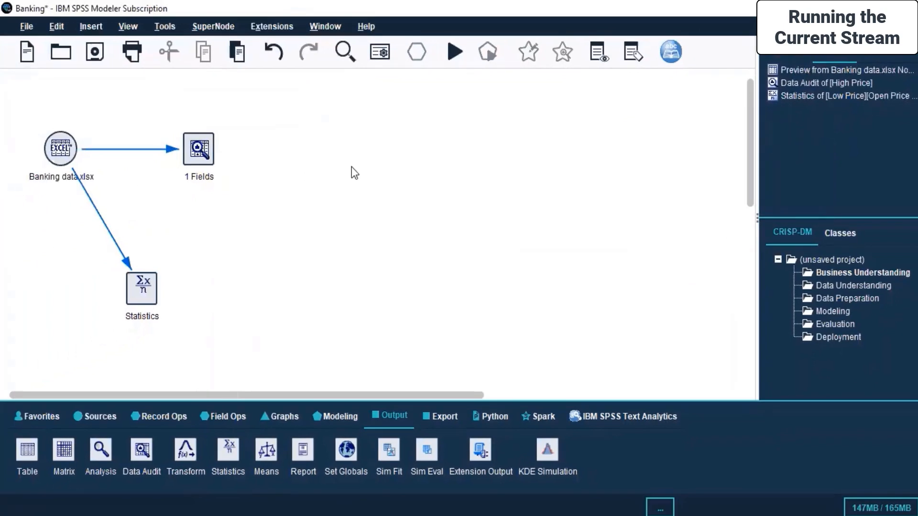
Step: Save the Banking stream
left_click(91, 54)
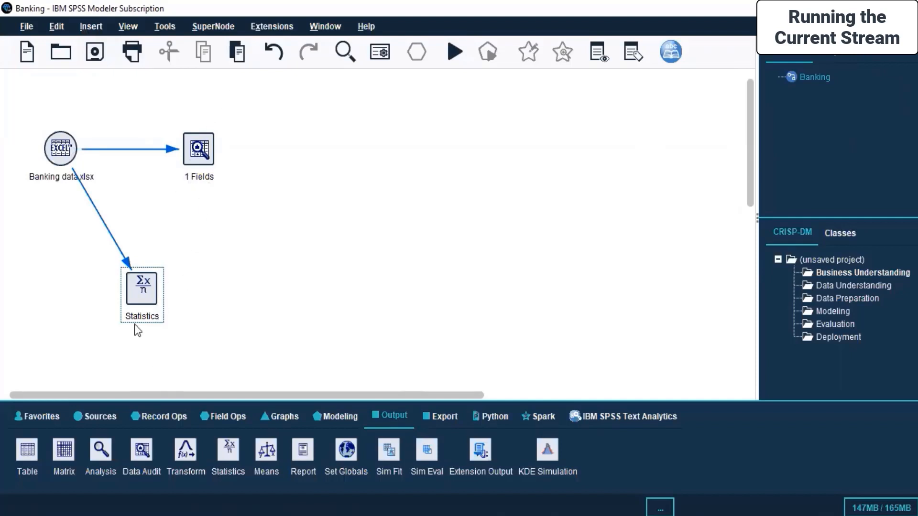
Step: Add a Table output node between and beyond the existing output nodes and connect the Banking data.xlsx source to it
left_click_drag(27, 452, 294, 239)
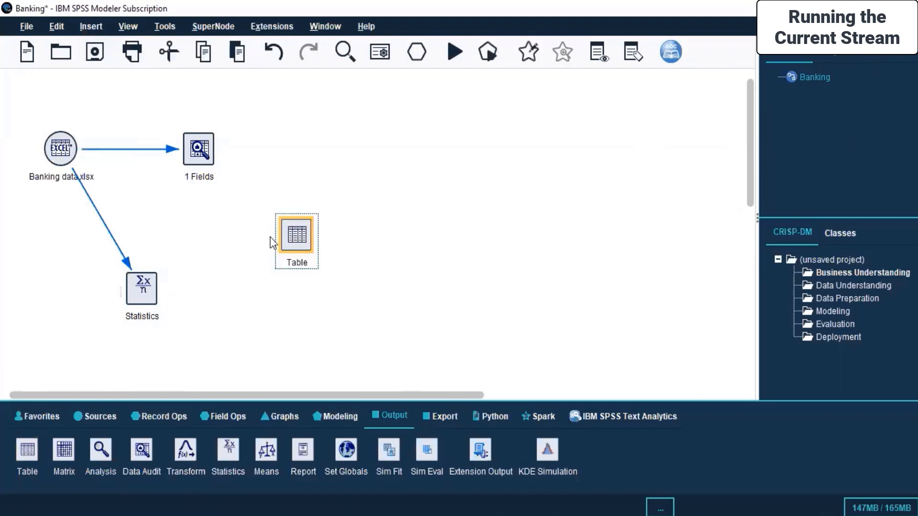
right_click(51, 154)
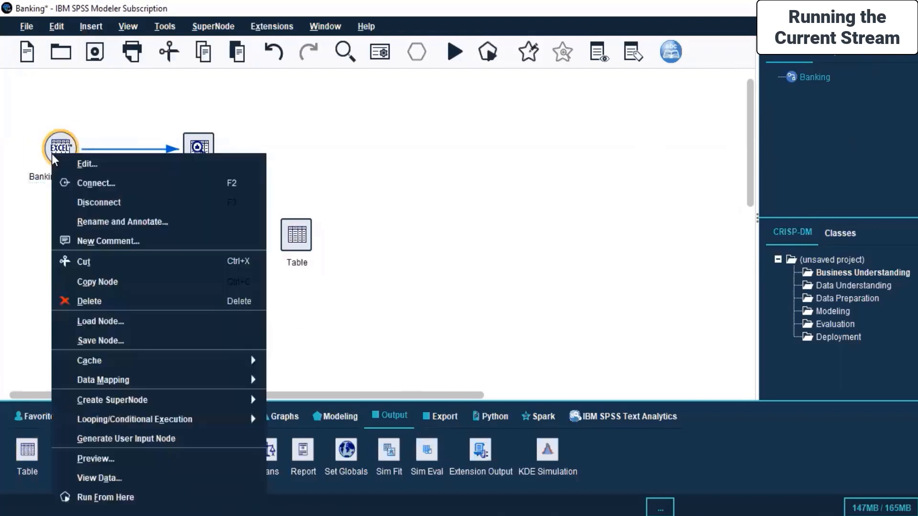
left_click(97, 185)
left_click(303, 234)
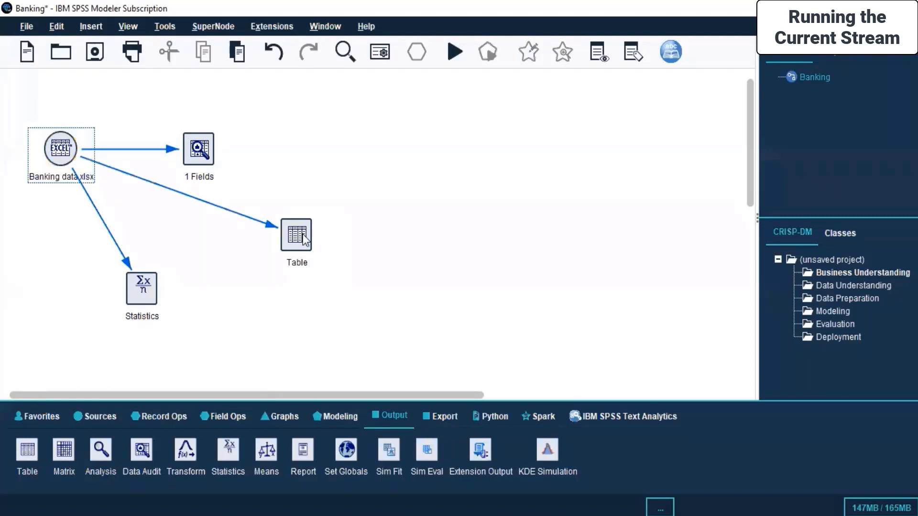
Step: Open the Table node for editing, review its format and output options, and accept the default output to screen
right_click(302, 234)
left_click(355, 244)
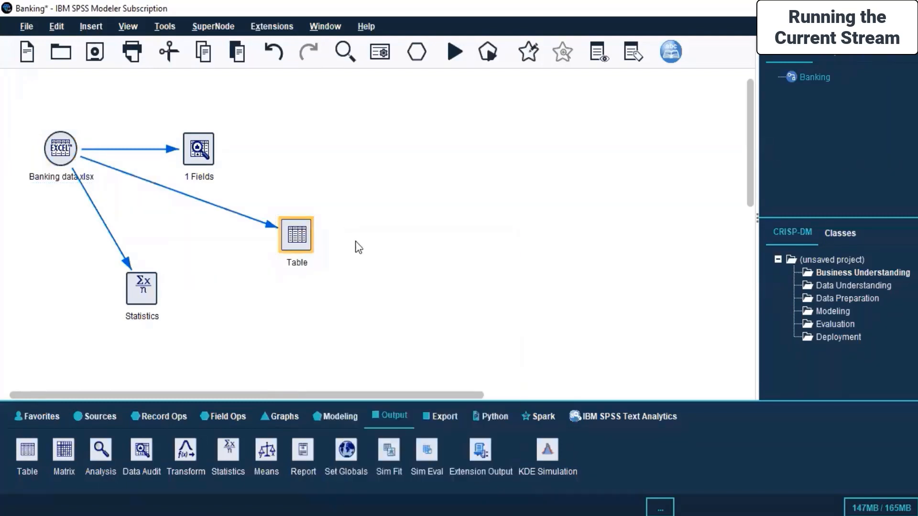
left_click_drag(408, 208, 460, 106)
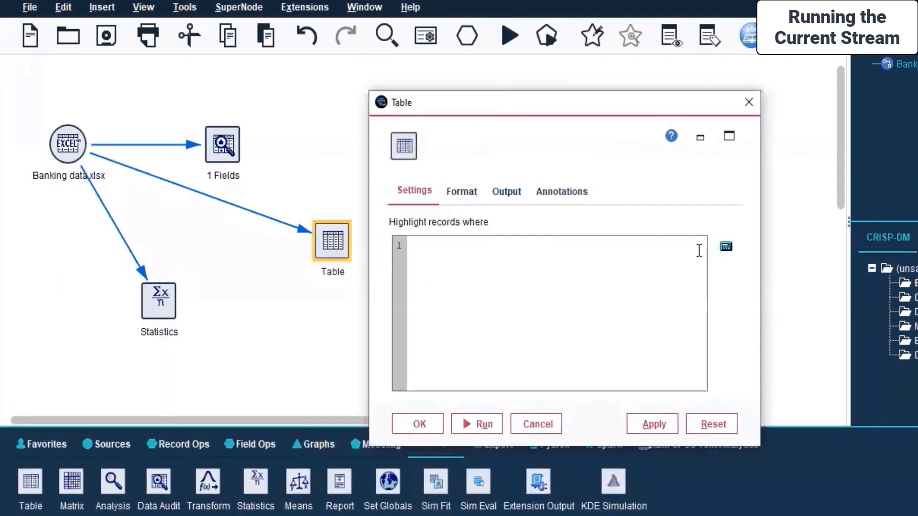
left_click(470, 192)
left_click(612, 232)
left_click(612, 231)
left_click(512, 196)
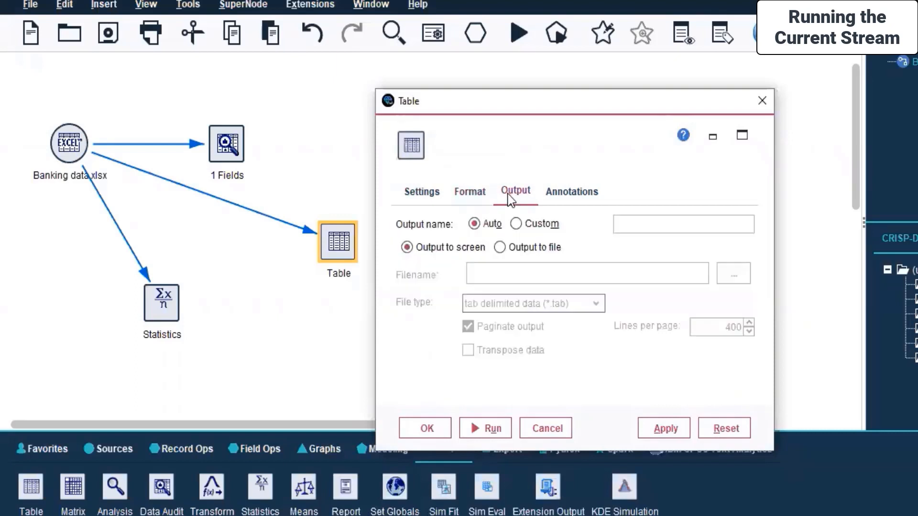
left_click(649, 429)
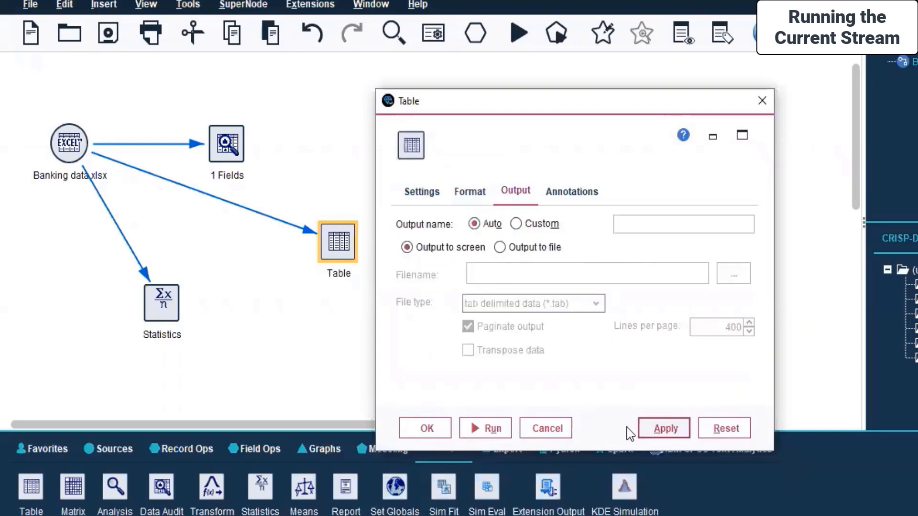
left_click(423, 428)
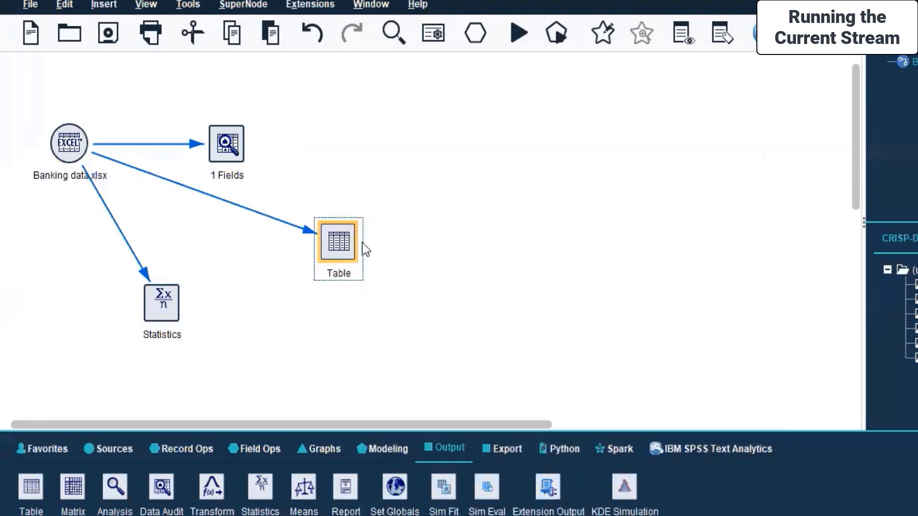
Step: Run the Table node and look over the file and node generation options of the resulting table output
right_click(326, 245)
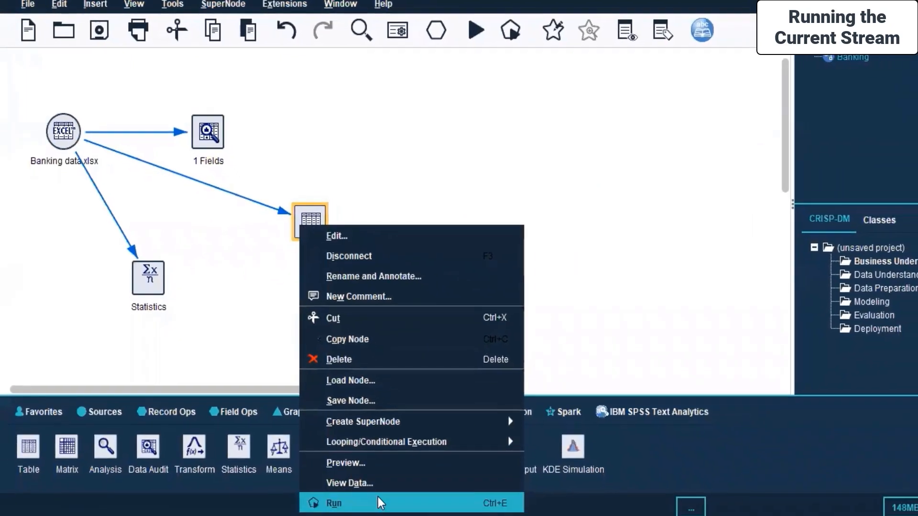
left_click(378, 502)
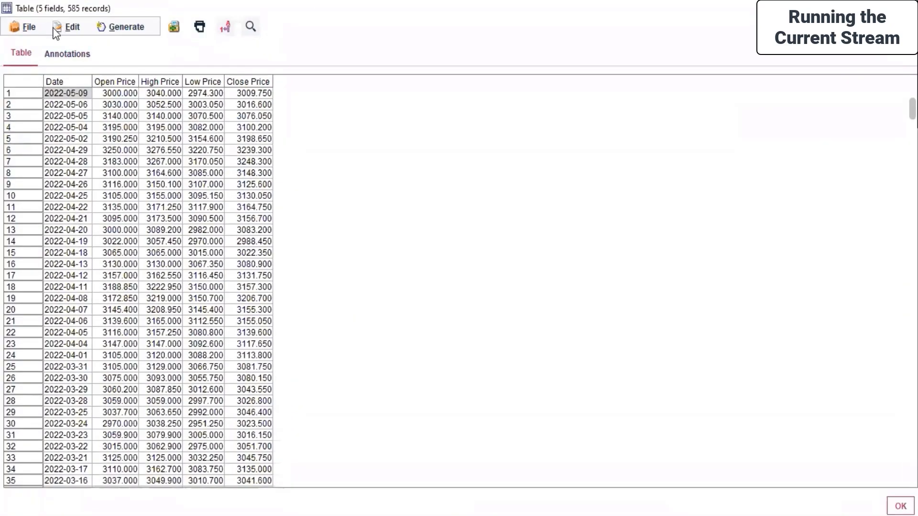
left_click(18, 27)
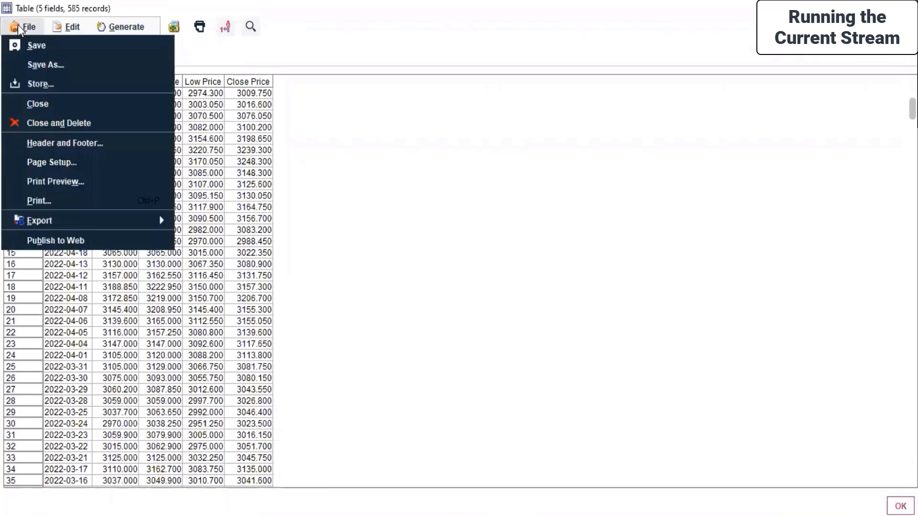
mouse_move(119, 26)
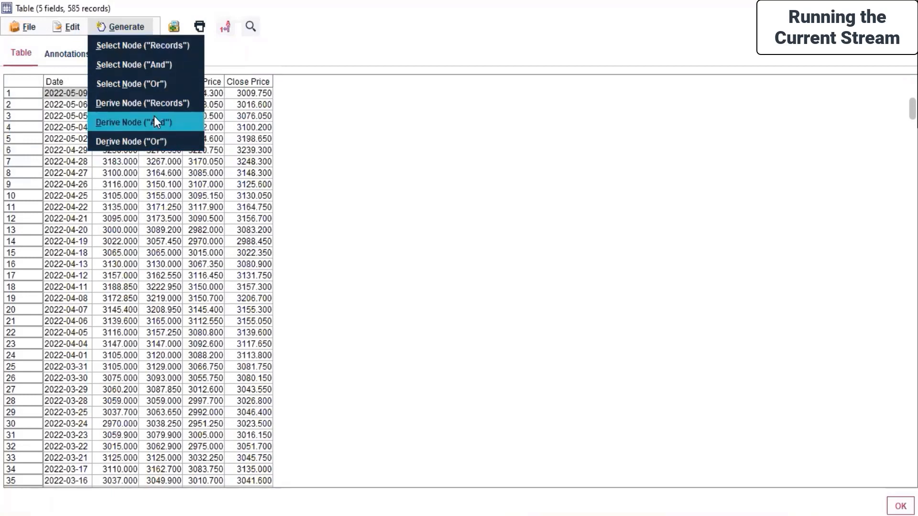
left_click(338, 48)
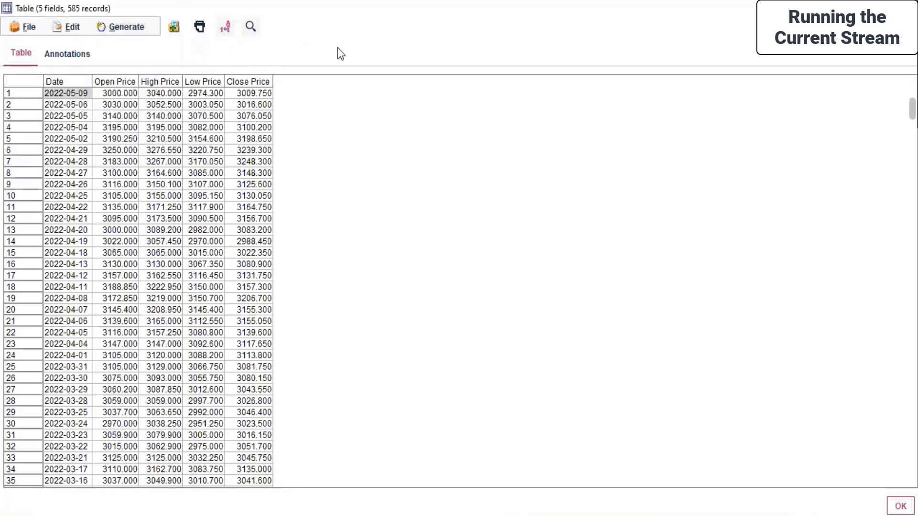
Step: Review the table output's annotations, the copy options for the Date cell in row 4, and the saving options
left_click(65, 54)
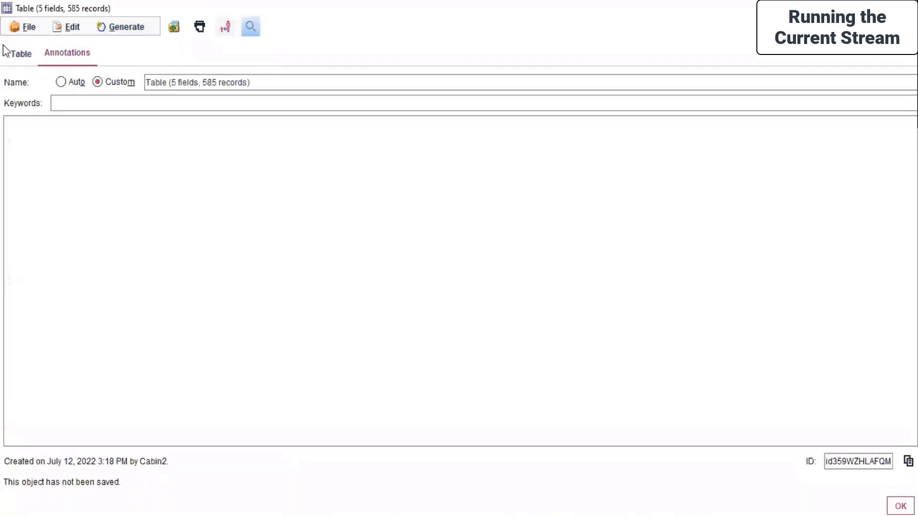
left_click(20, 51)
left_click(59, 128)
right_click(59, 128)
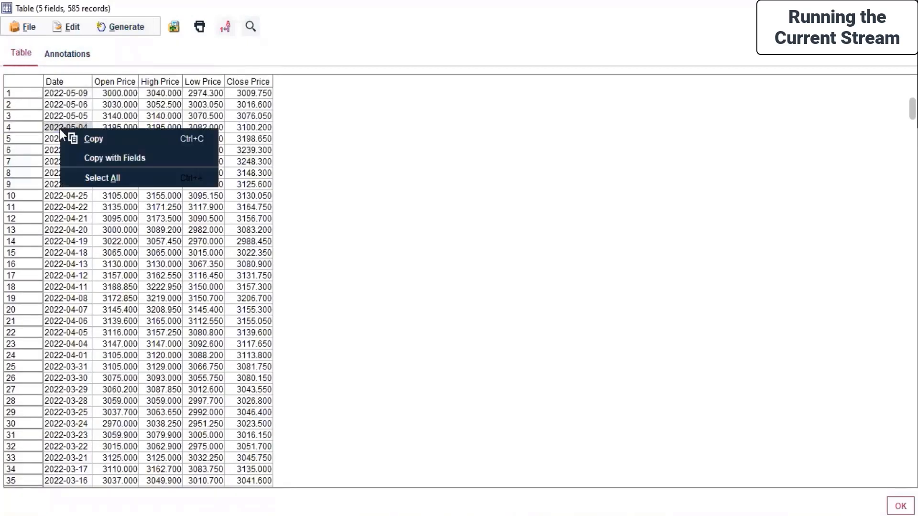
left_click(483, 290)
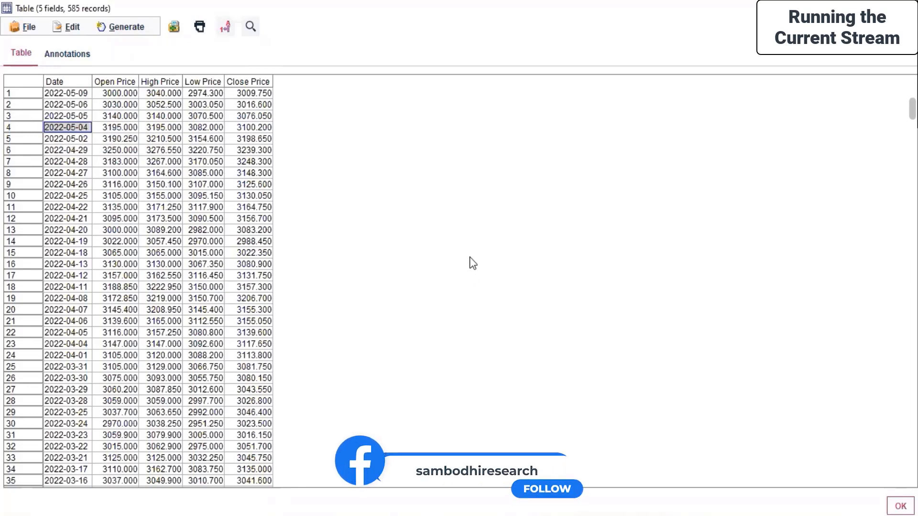
left_click(24, 30)
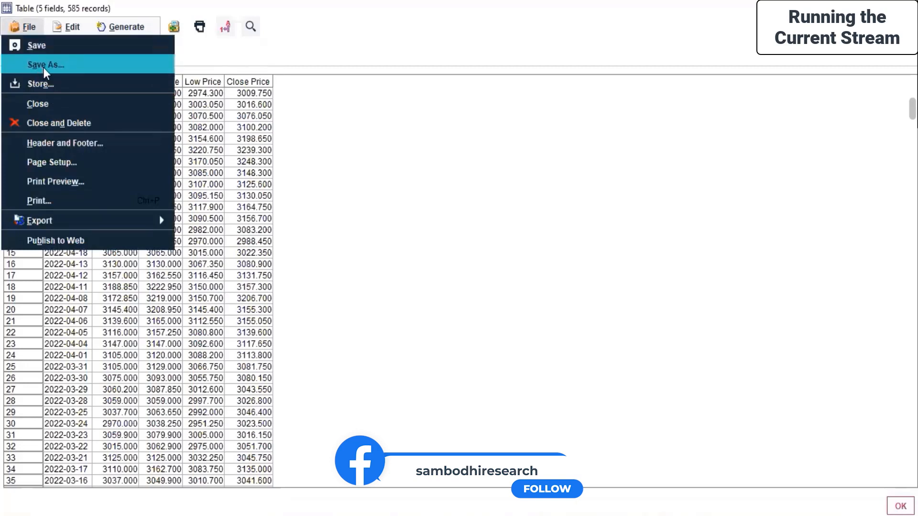
left_click(461, 209)
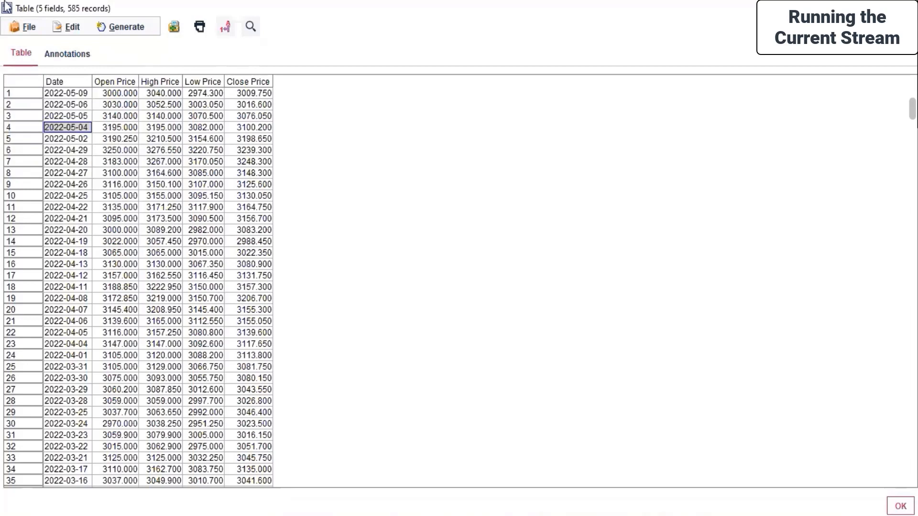
Step: Export the table output as a comma delimited (*.csv) file named Banking in the Day 7 folder
left_click(18, 31)
mouse_move(93, 222)
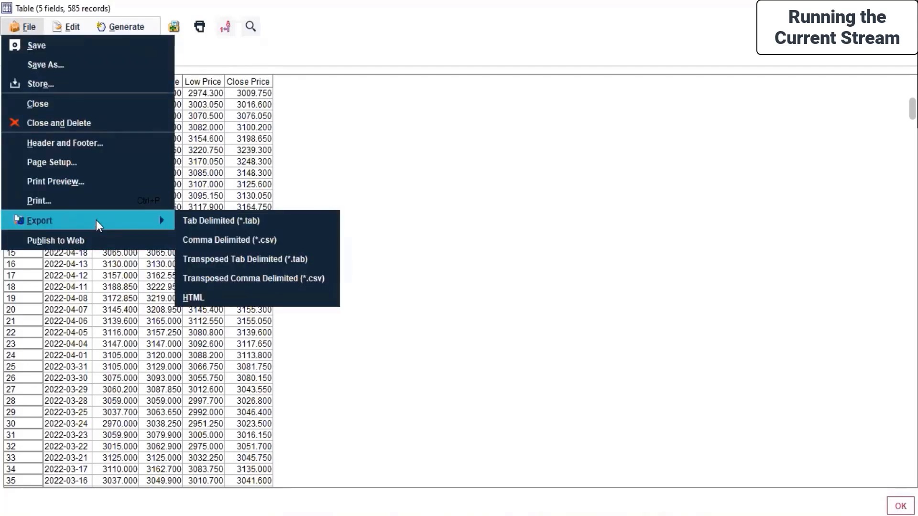
left_click(299, 240)
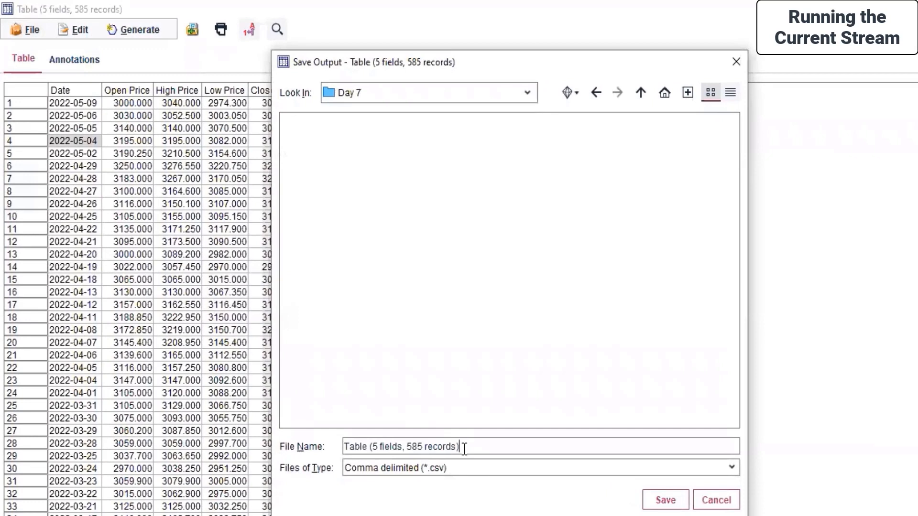
triple_click(464, 448)
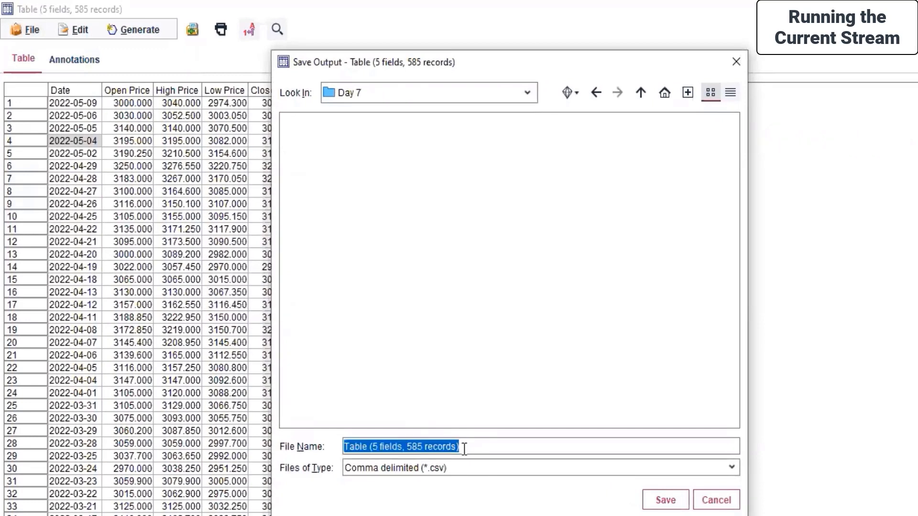
type("Banking")
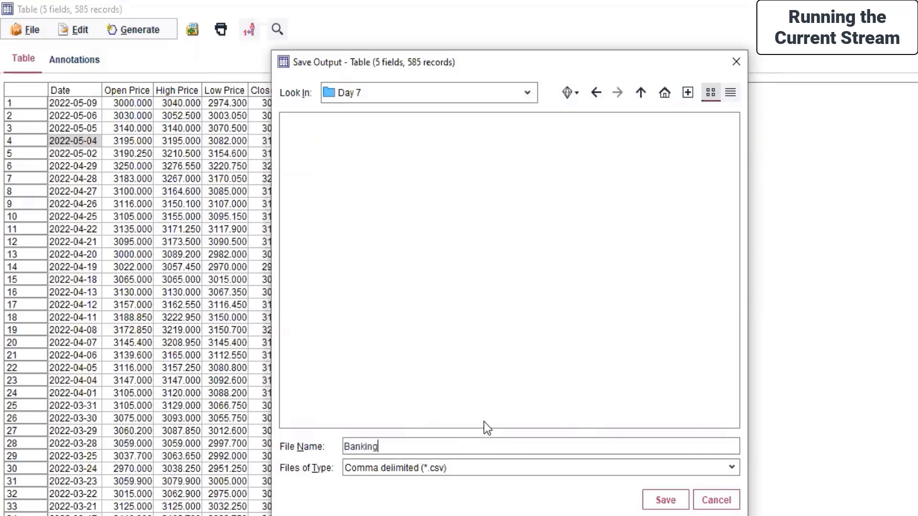
left_click(664, 500)
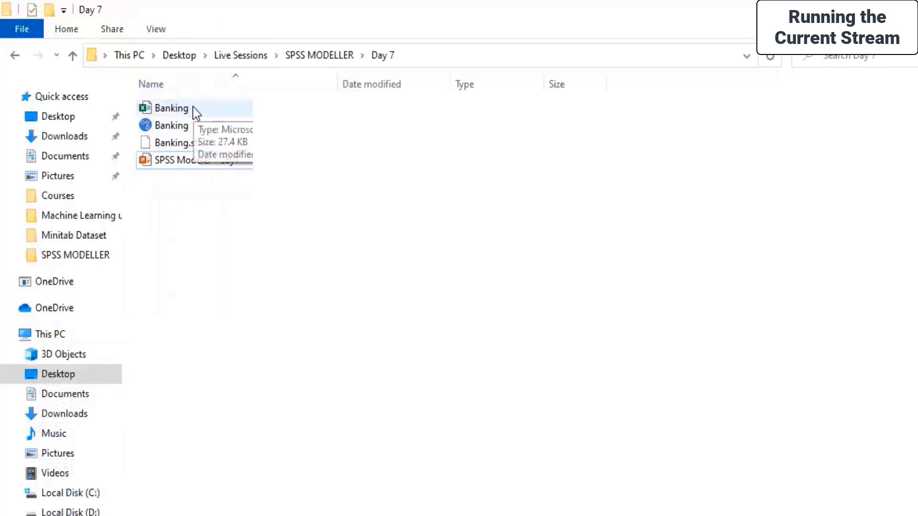
Step: Widen the Name column of the Day 7 folder in File Explorer and check the exported Banking file
left_click_drag(339, 82, 410, 82)
right_click(282, 254)
left_click(319, 278)
left_click(194, 146)
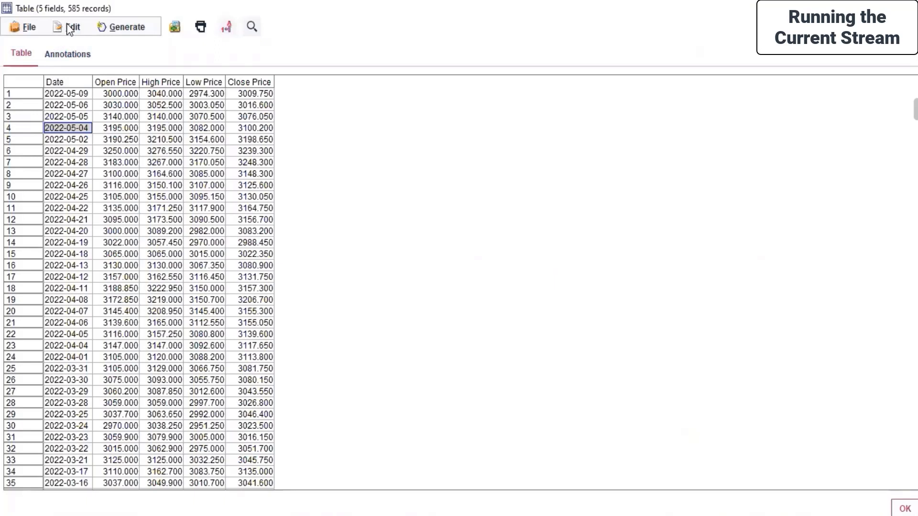
Step: Copy the Date cell in row 4 with its field name and paste it into a new sheet of the exported Banking file in Excel
left_click(69, 28)
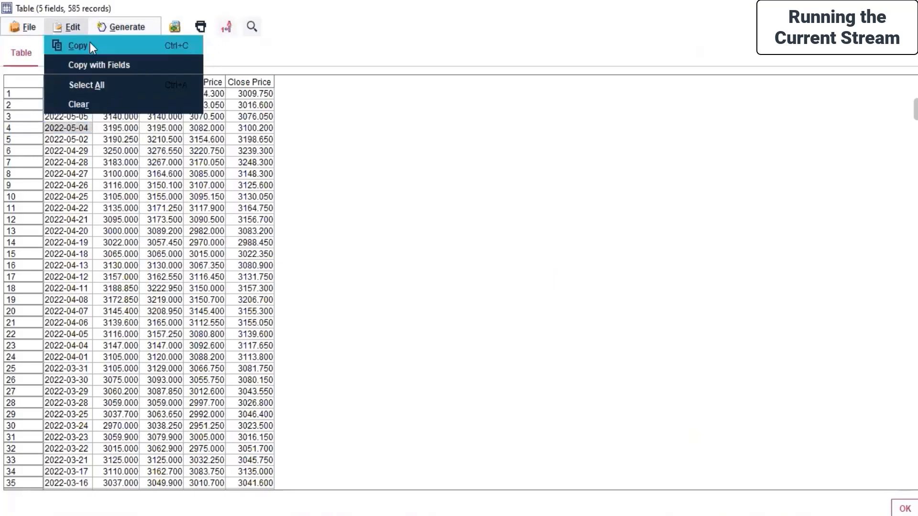
left_click(91, 67)
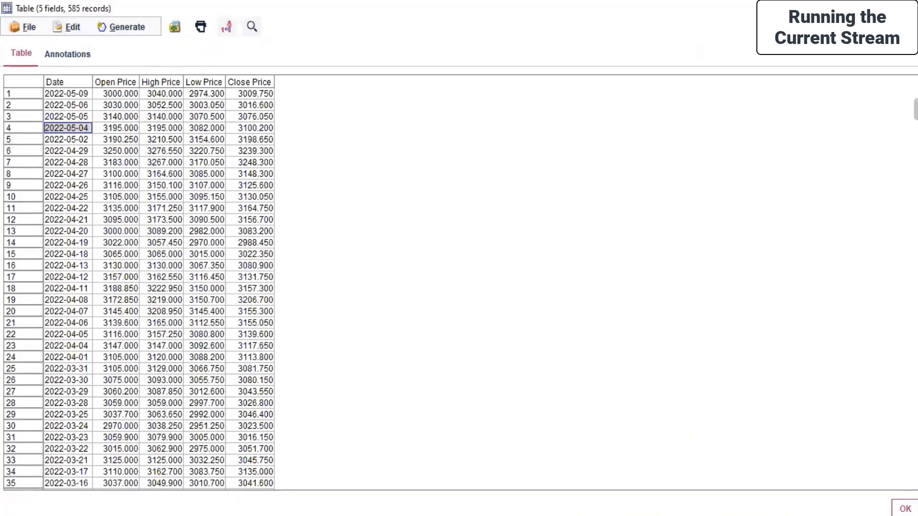
key("alt+Tab")
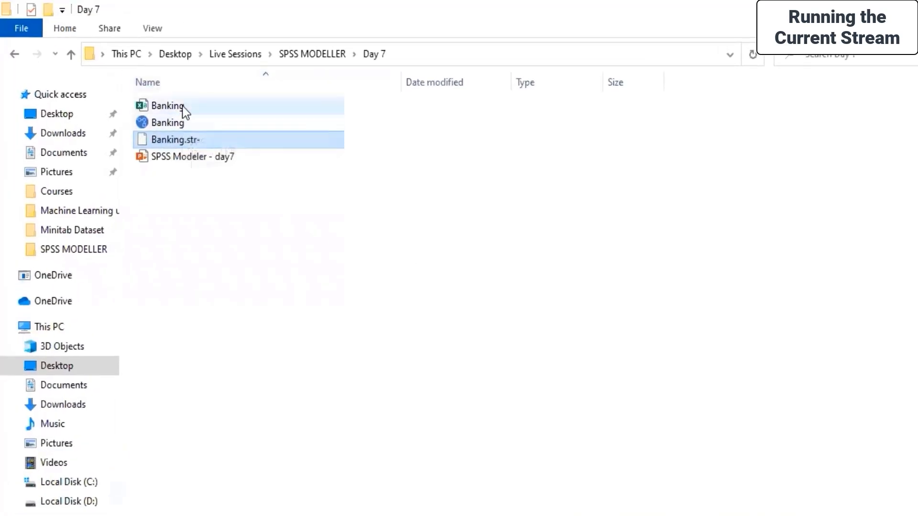
double_click(182, 105)
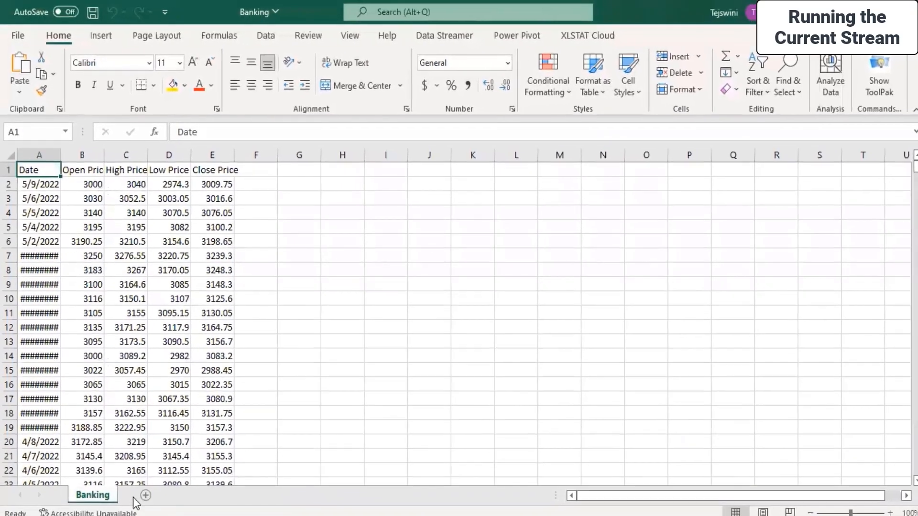
left_click(145, 496)
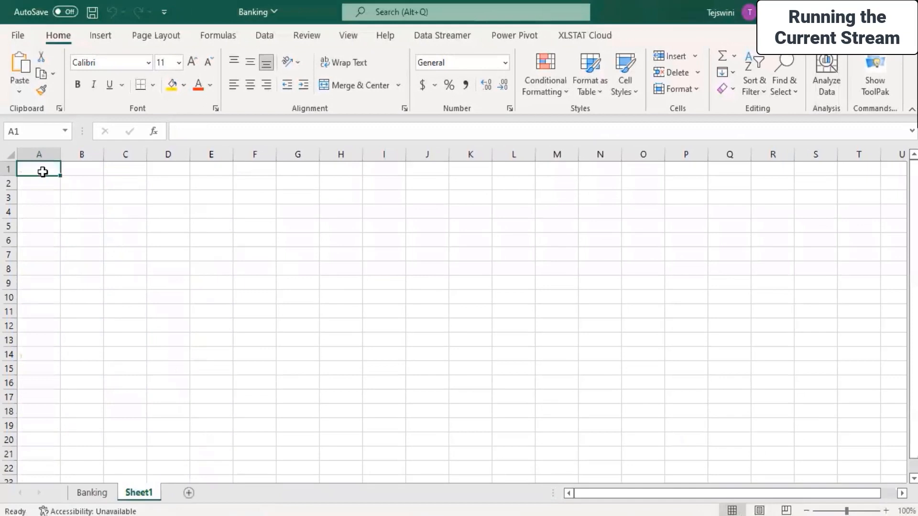
type("Date 5/4/2022")
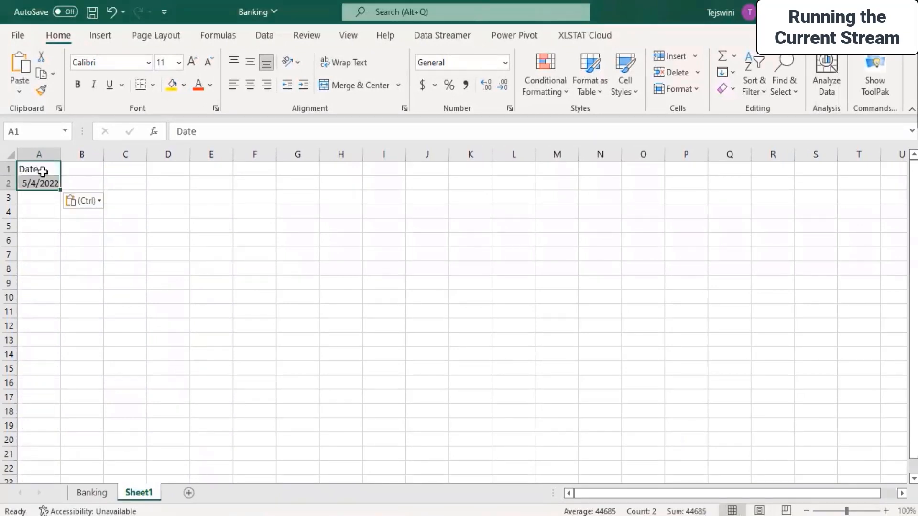
left_click(74, 253)
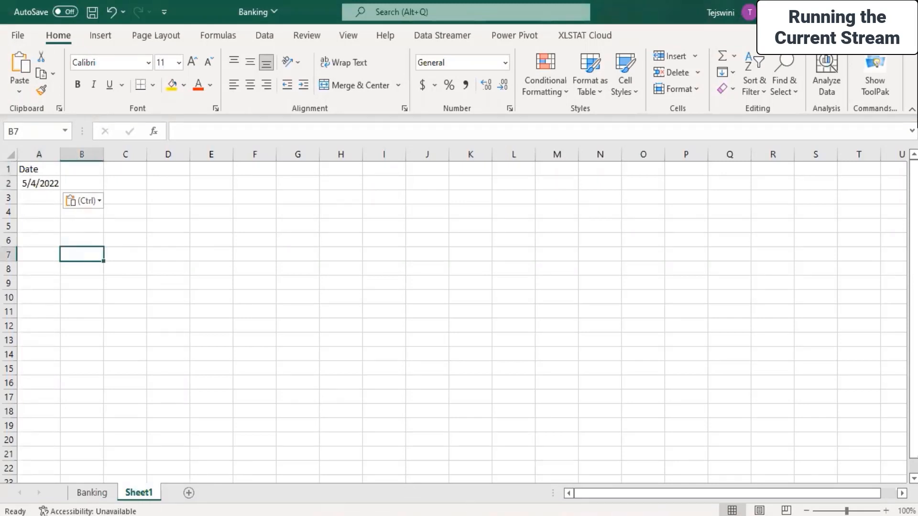
Step: Return to the table output in SPSS Modeler, select the Open Price cell in row 10, and review the available export formats
left_click(584, 486)
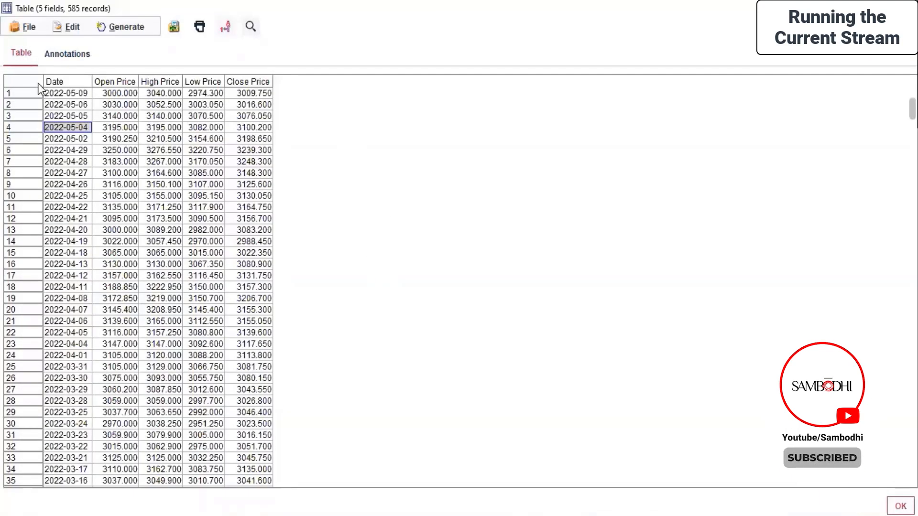
left_click(115, 196)
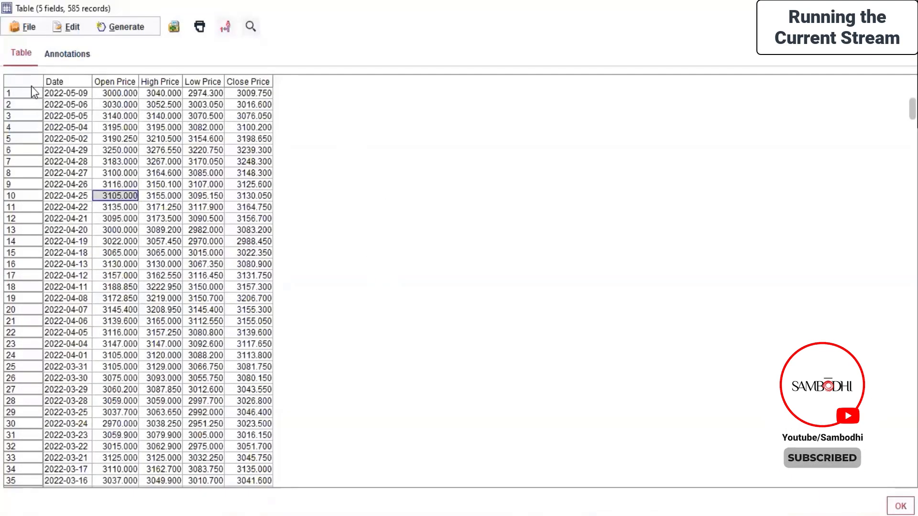
left_click(72, 30)
mouse_move(42, 32)
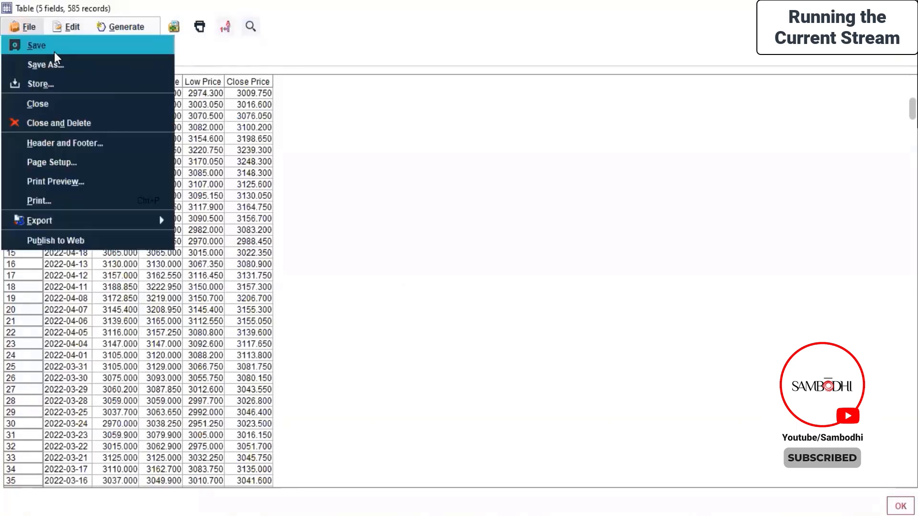
mouse_move(120, 214)
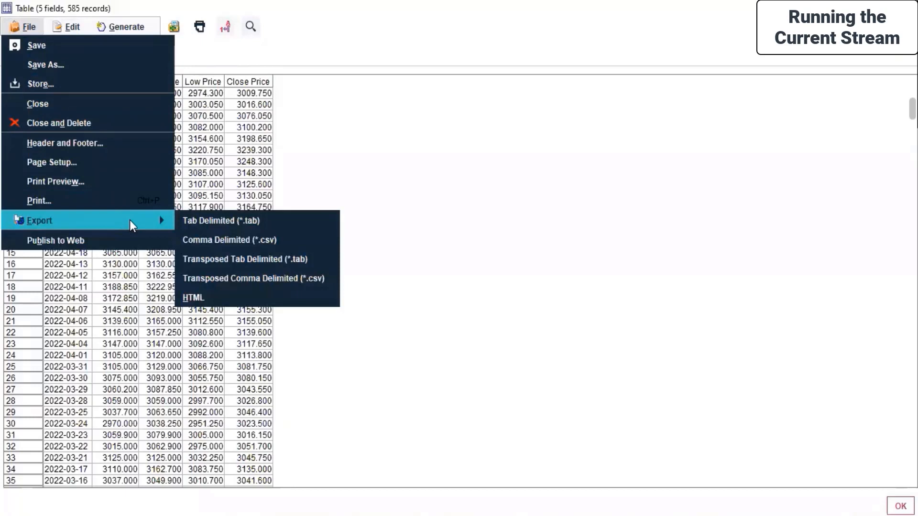
Step: View the print preview of the table output, close it, and check the node generation options
left_click(19, 183)
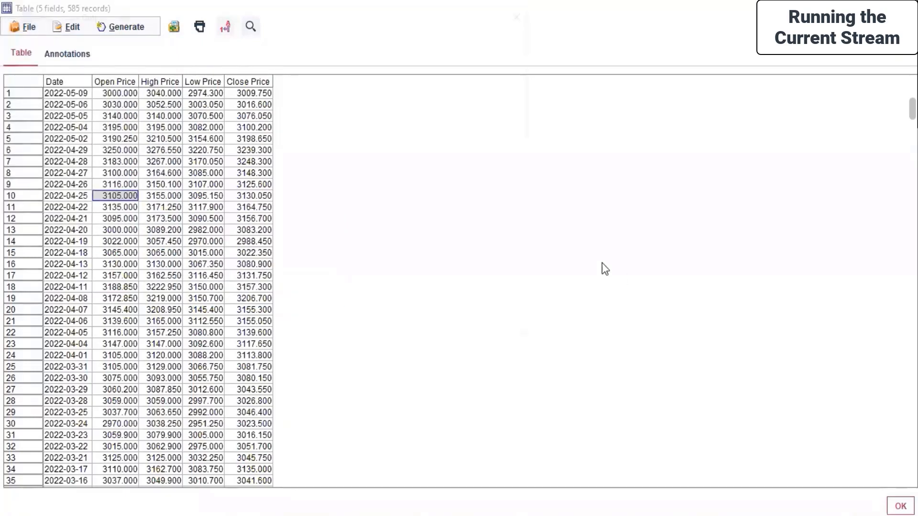
left_click_drag(221, 8, 395, 76)
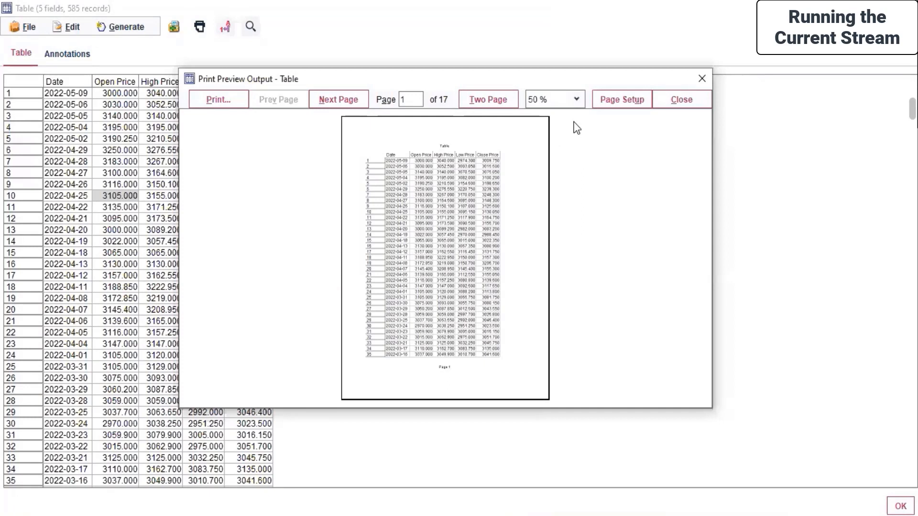
left_click(702, 78)
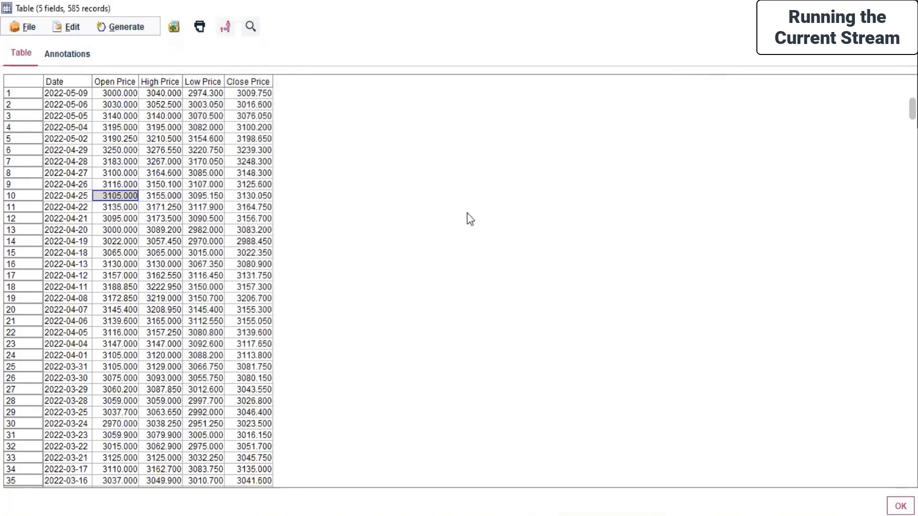
left_click(121, 27)
left_click(466, 179)
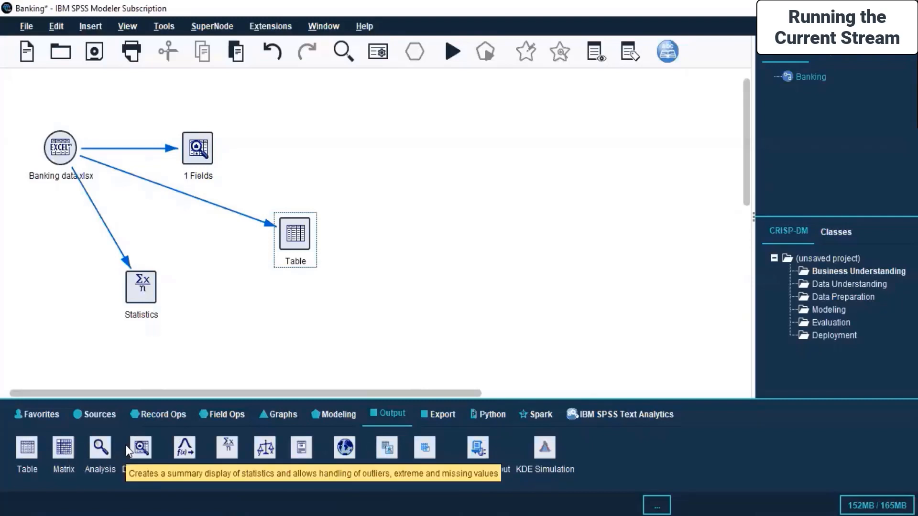
Step: Add an Analysis output node below the Table node and select the Banking data.xlsx source node
left_click_drag(100, 449, 444, 339)
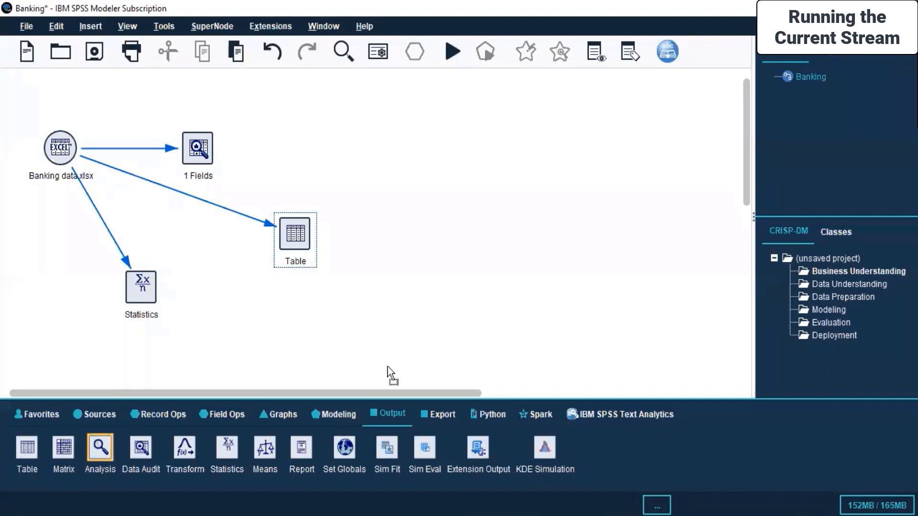
left_click_drag(319, 351, 319, 352)
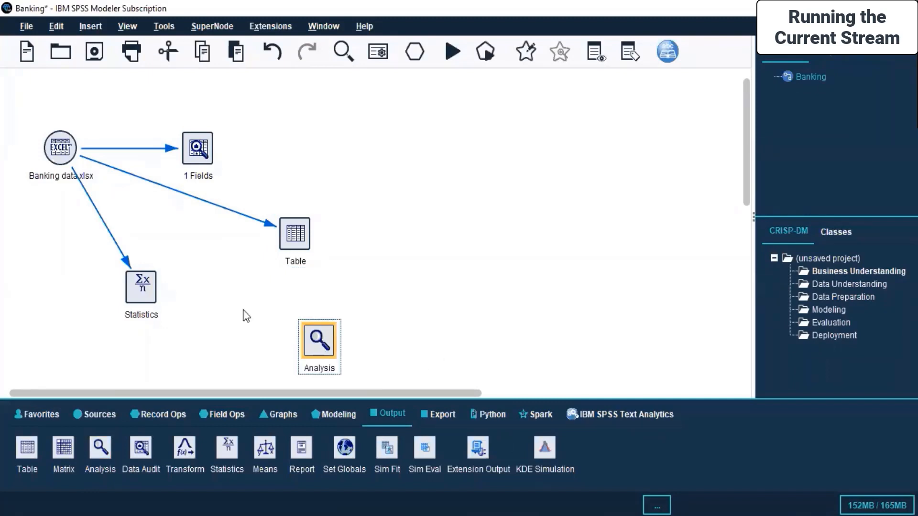
left_click(50, 153)
right_click(50, 154)
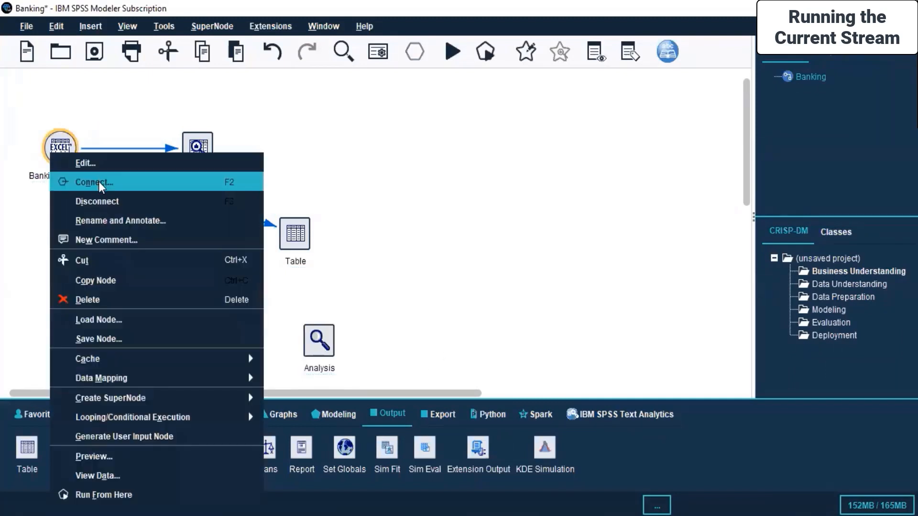
key("Escape")
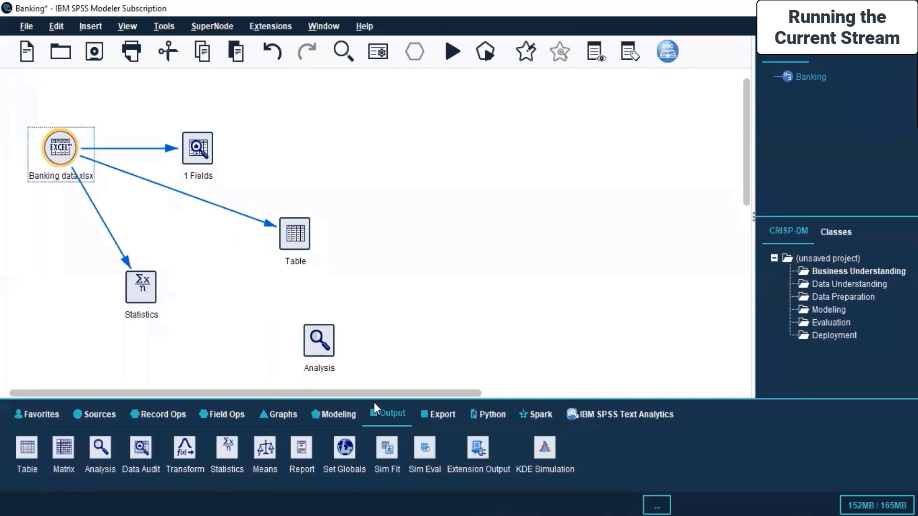
Step: Connect the Banking data.xlsx source to the Analysis node, open the node's settings, and review its output and annotation options
left_click(309, 348)
right_click(312, 349)
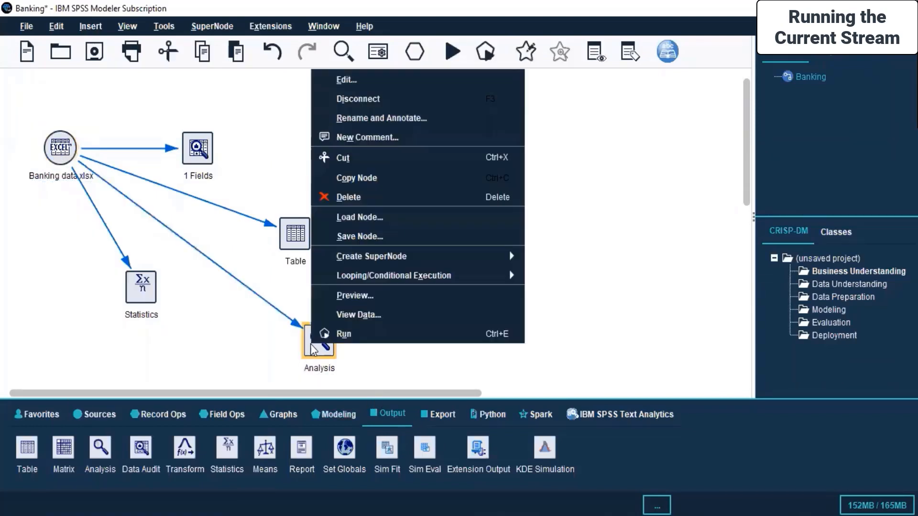
left_click(334, 79)
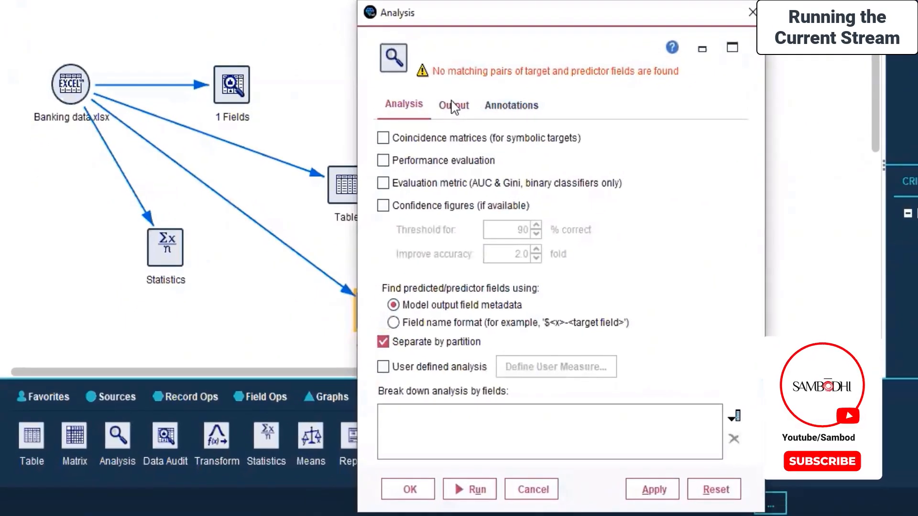
left_click(454, 107)
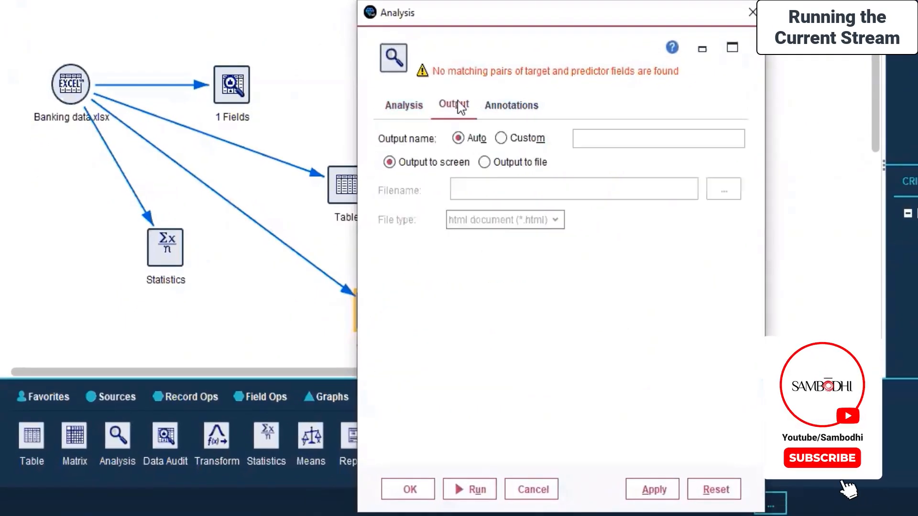
left_click(492, 106)
left_click(400, 112)
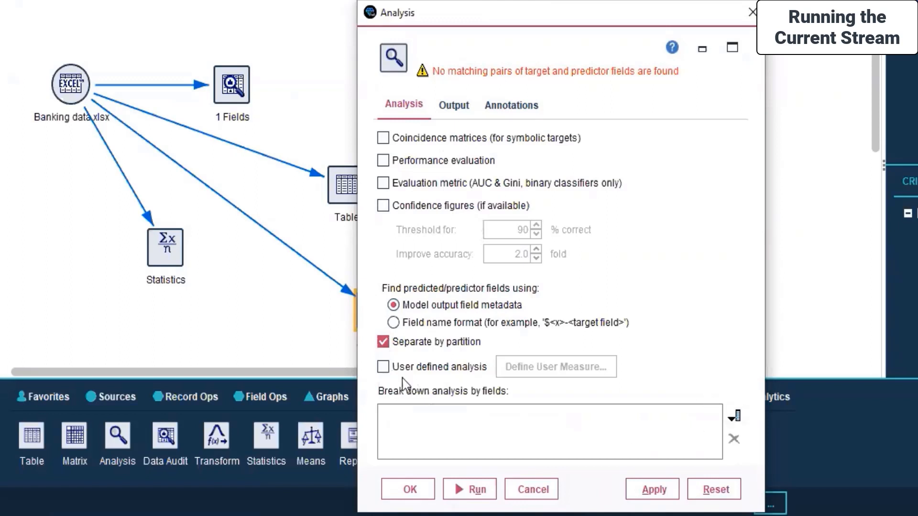
Step: Check the Analysis node's breakdown field choices, and enable coincidence matrices, performance evaluation, evaluation metric and confidence figures
left_click(738, 417)
left_click_drag(150, 326, 196, 190)
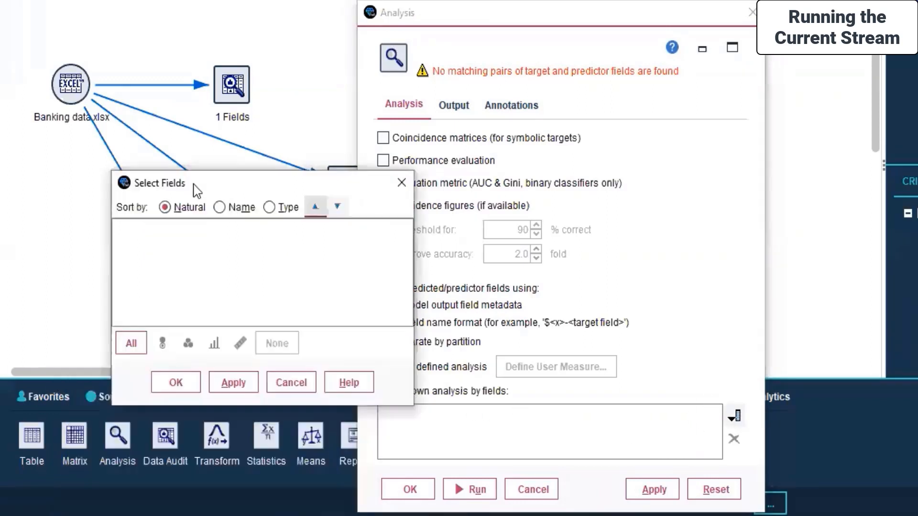
left_click(402, 182)
left_click(383, 138)
left_click(382, 163)
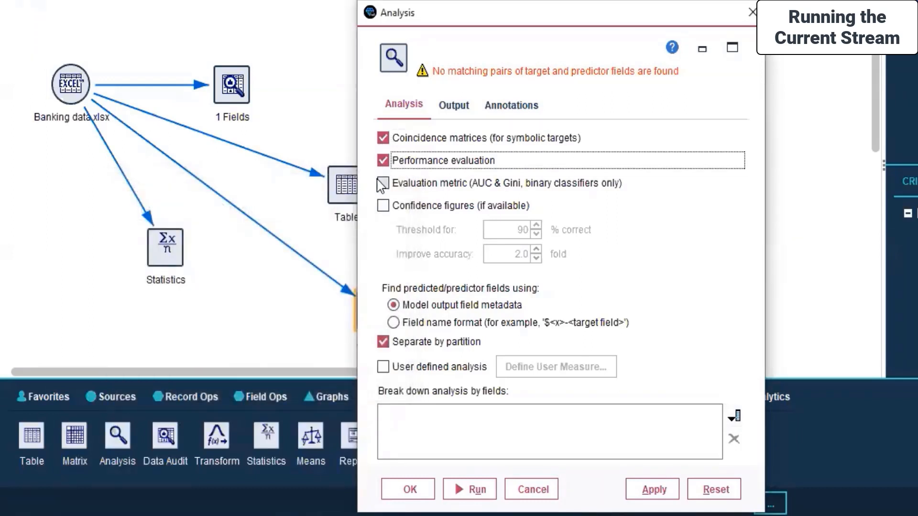
left_click(382, 184)
left_click(382, 206)
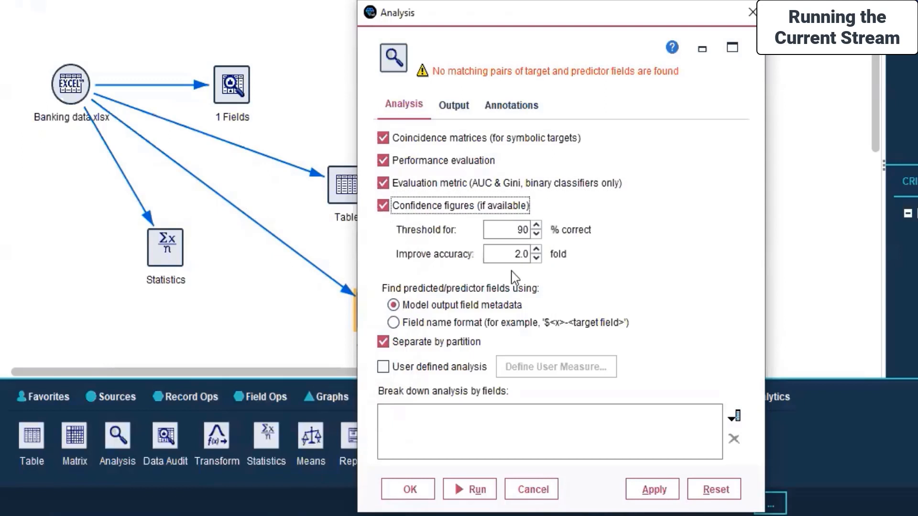
Step: Enable user defined analysis, recheck the breakdown field choices, turn off separation by partition, and apply the Analysis settings
left_click(735, 416)
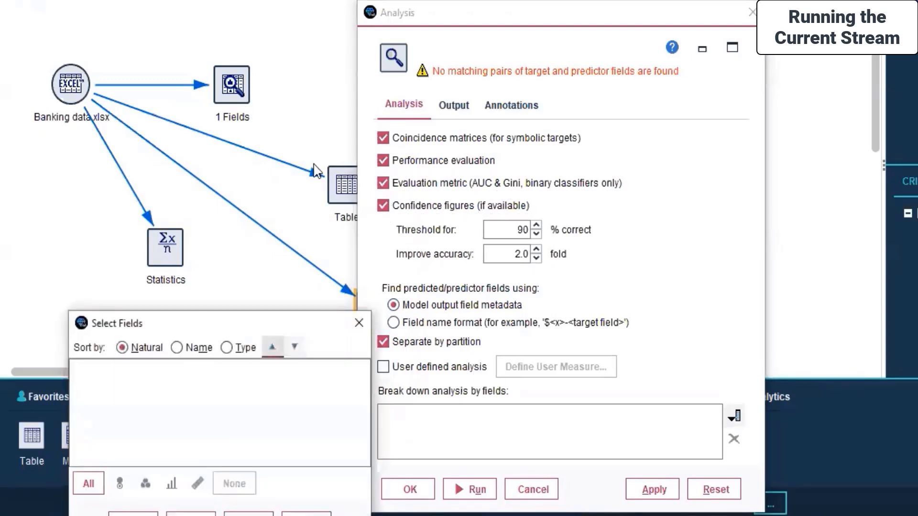
left_click_drag(207, 329, 316, 170)
left_click(359, 365)
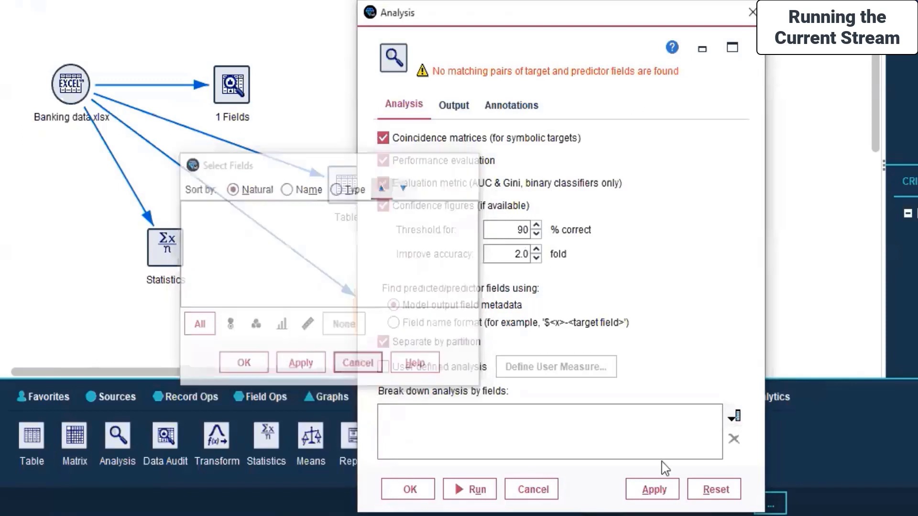
left_click(435, 367)
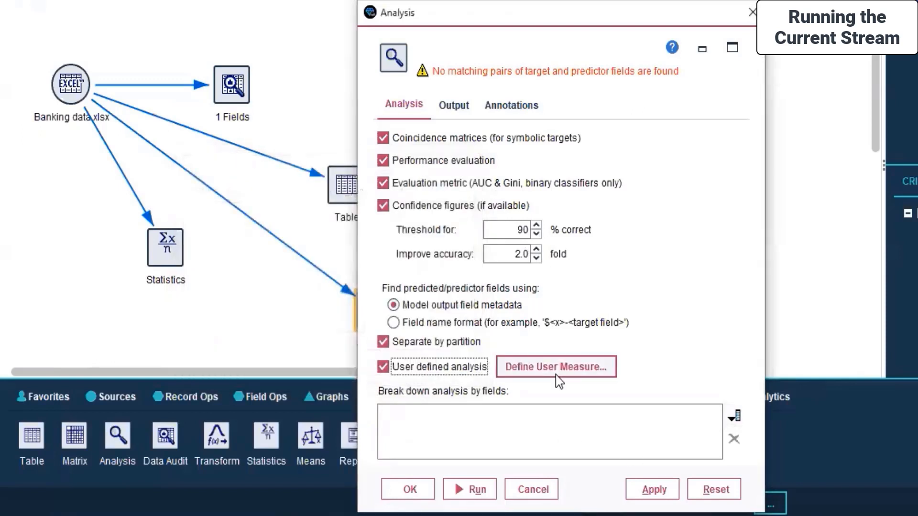
left_click(735, 416)
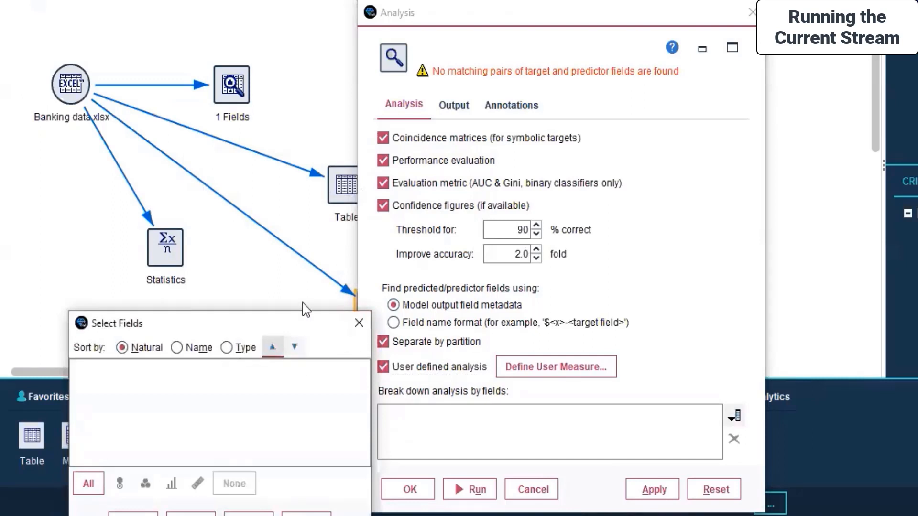
left_click_drag(308, 317, 335, 178)
left_click(278, 372)
left_click(395, 344)
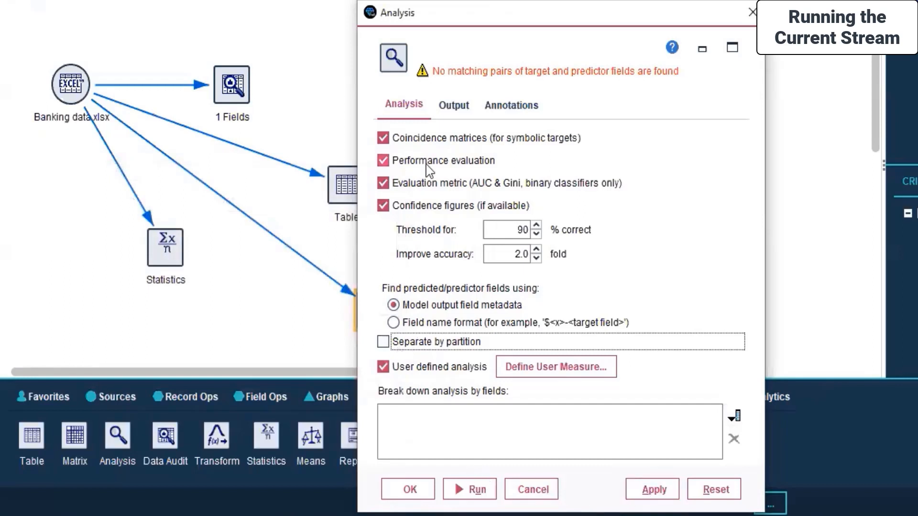
left_click(656, 493)
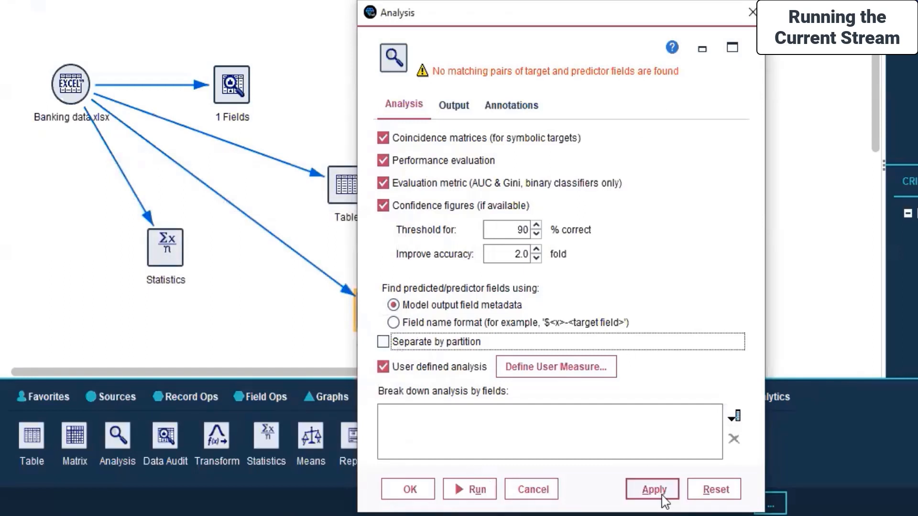
Step: Try finding the predictor fields by field name format, review the user-defined measure, and cancel the Analysis settings
left_click(467, 103)
left_click(537, 105)
left_click(411, 104)
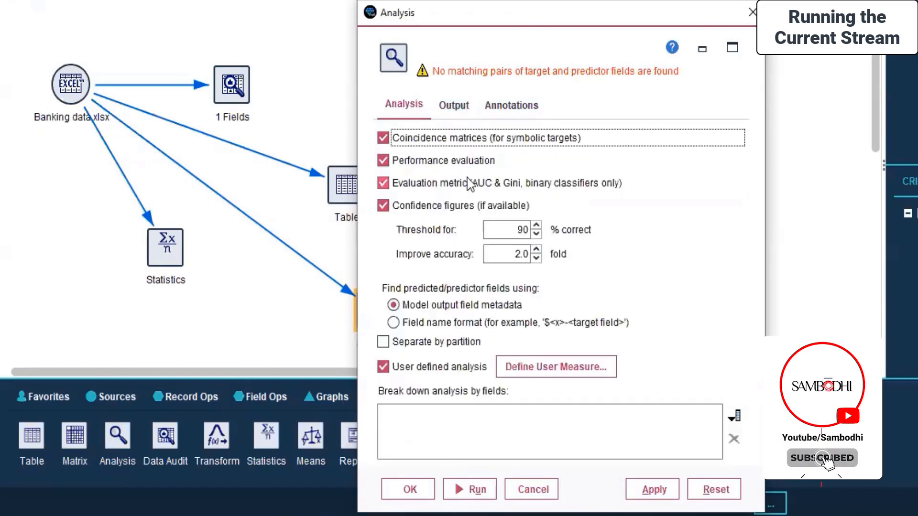
left_click(457, 325)
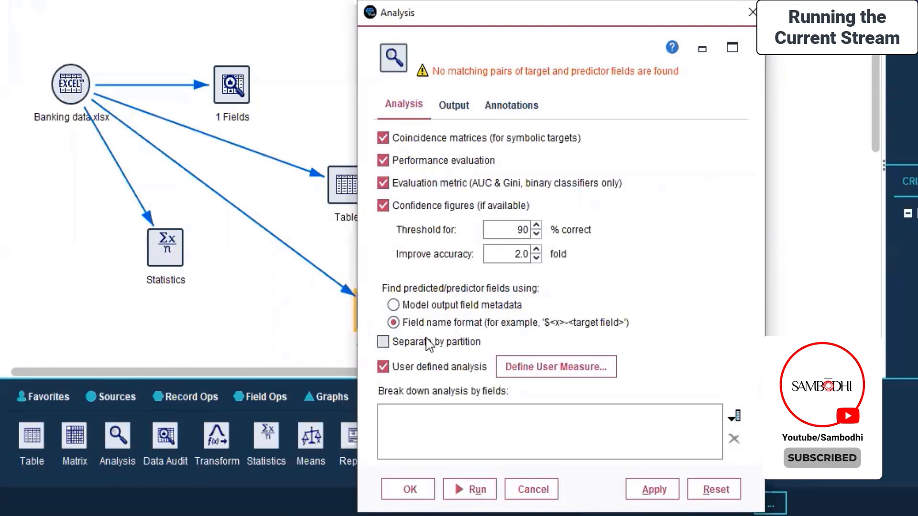
left_click(516, 369)
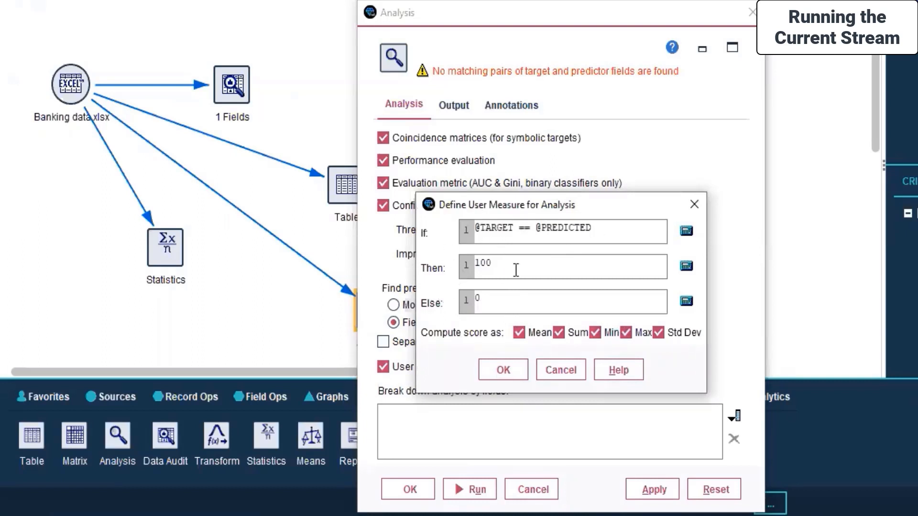
left_click(554, 377)
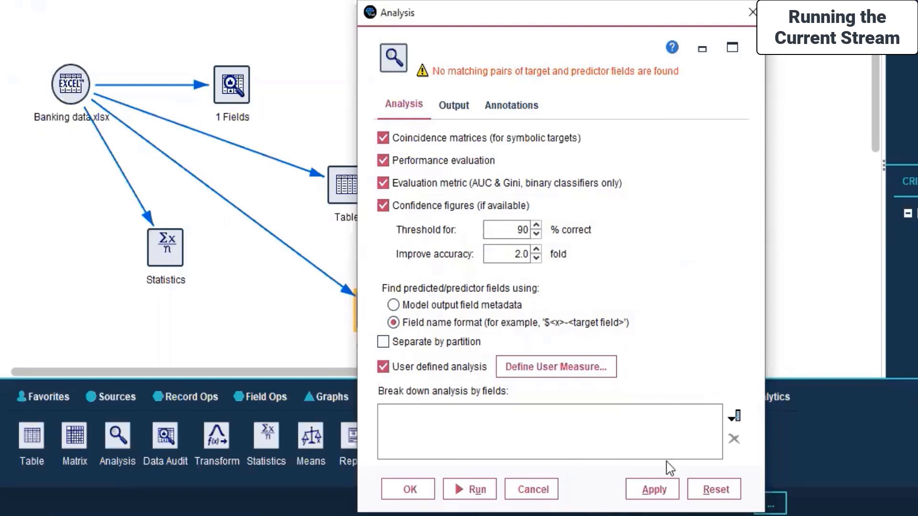
left_click(533, 490)
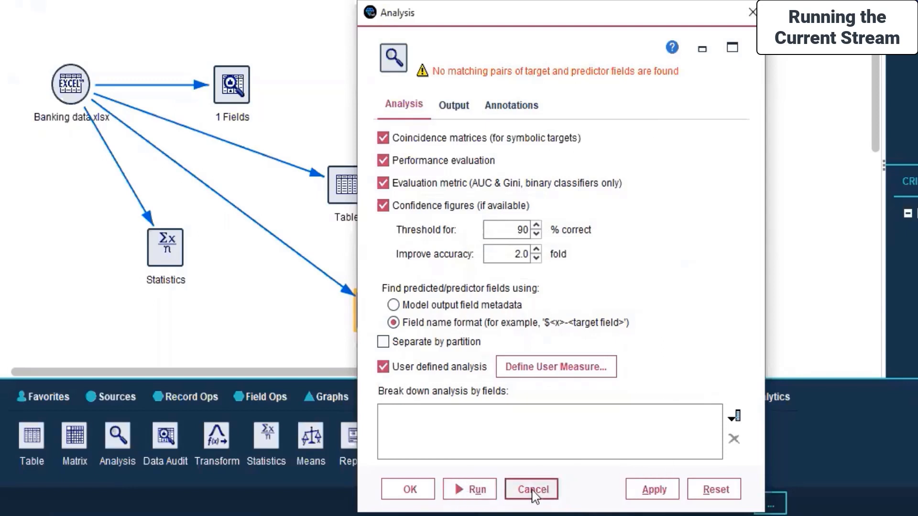
Step: Preview the data reaching the Analysis node, check the preview's file options, and close it
right_click(381, 310)
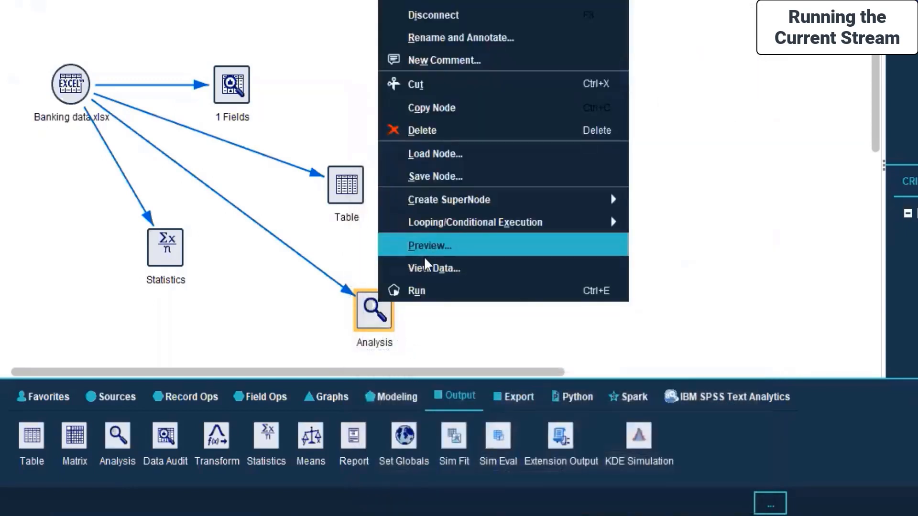
left_click(451, 243)
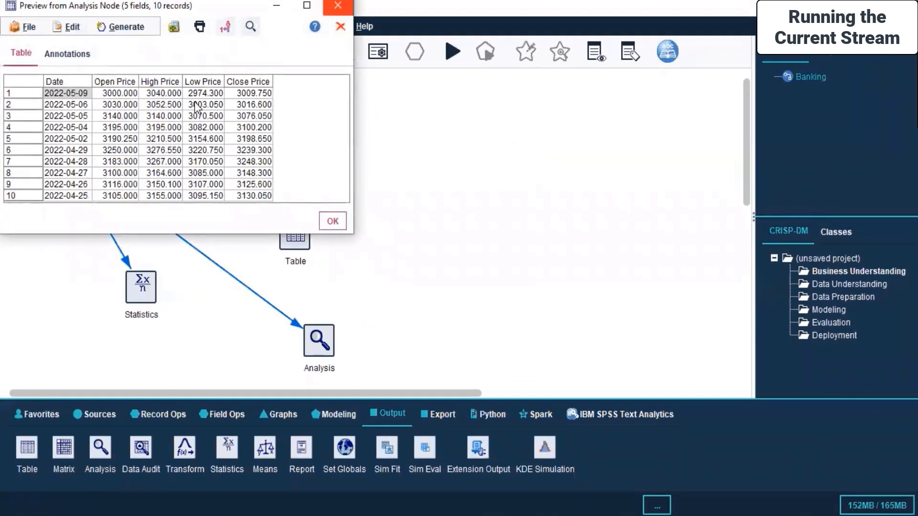
left_click(19, 32)
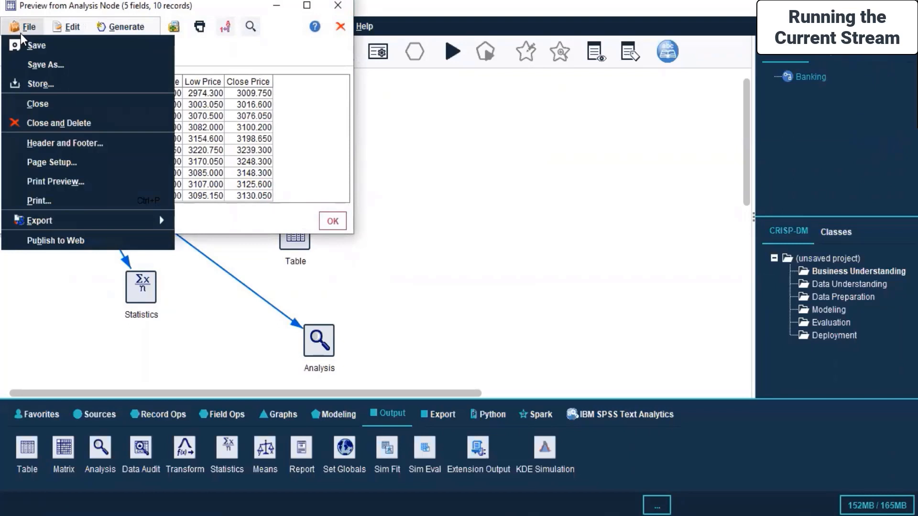
left_click(21, 32)
left_click(338, 5)
Step: Delete the Analysis node from the stream and clear the selection
right_click(311, 340)
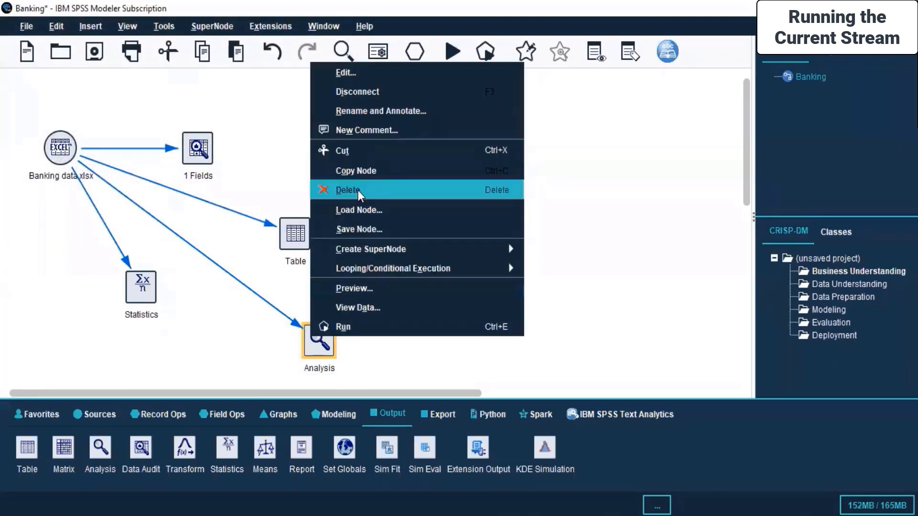
left_click(347, 190)
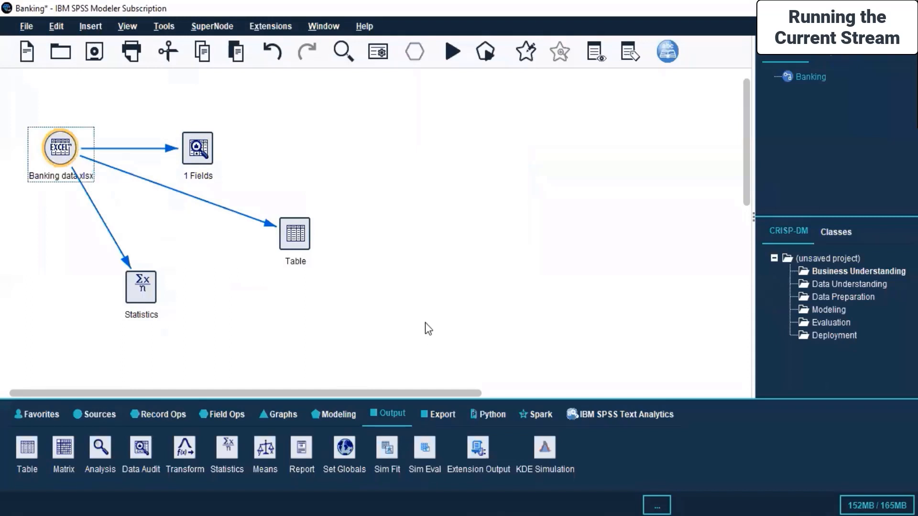
left_click(427, 156)
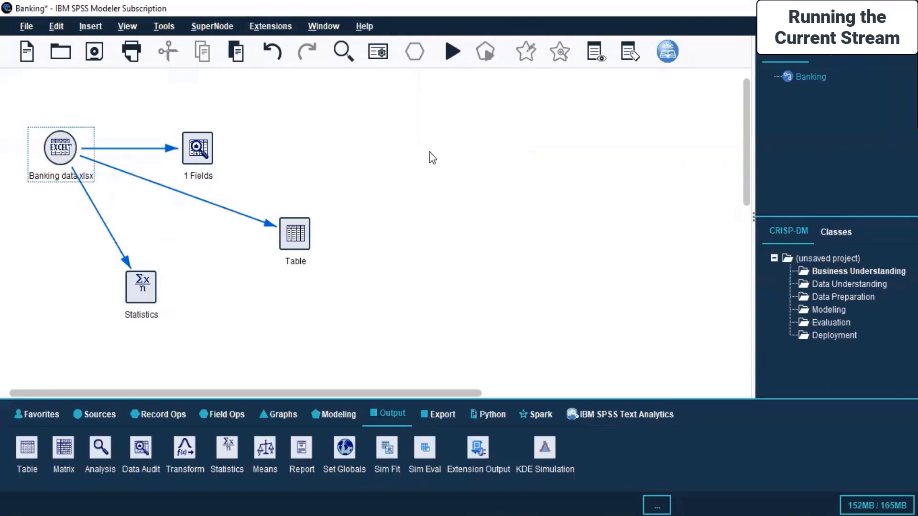
Step: Select all the stream nodes and move them together to the right, freeing canvas space for a TCM modeling node
left_click(345, 412)
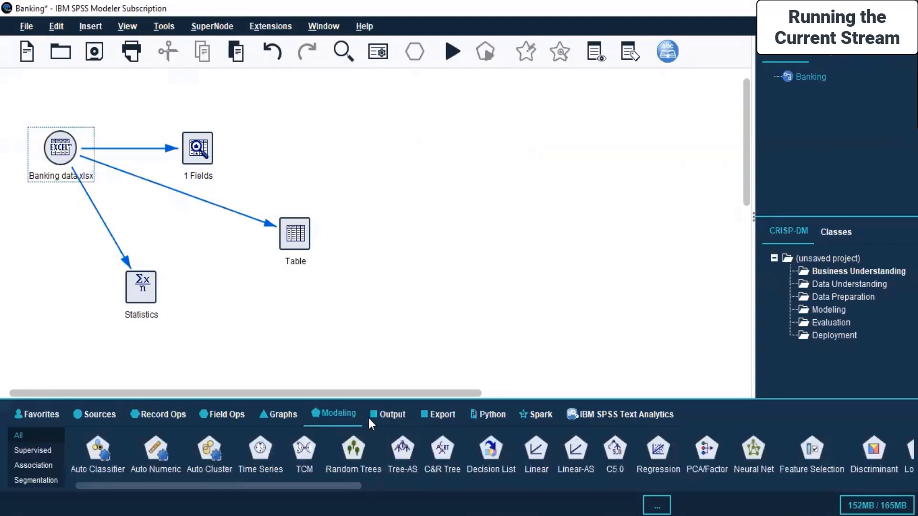
left_click(305, 449)
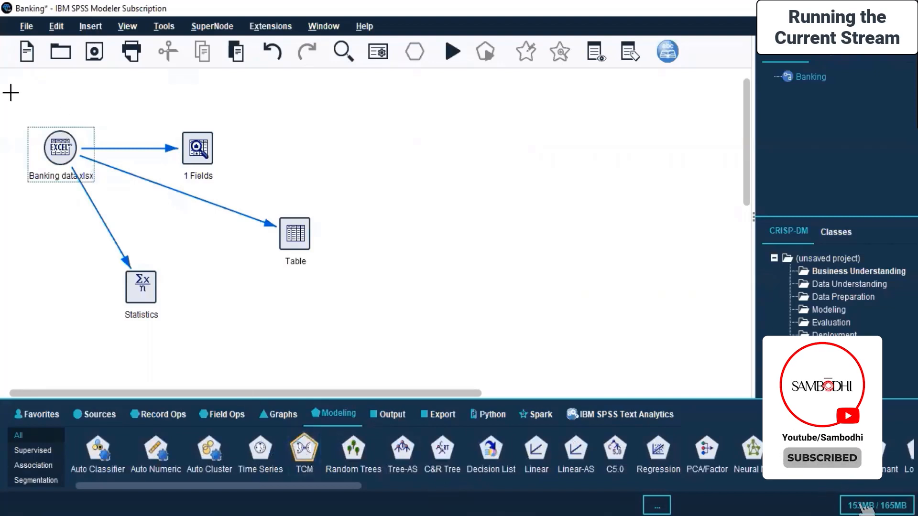
left_click_drag(11, 93, 358, 328)
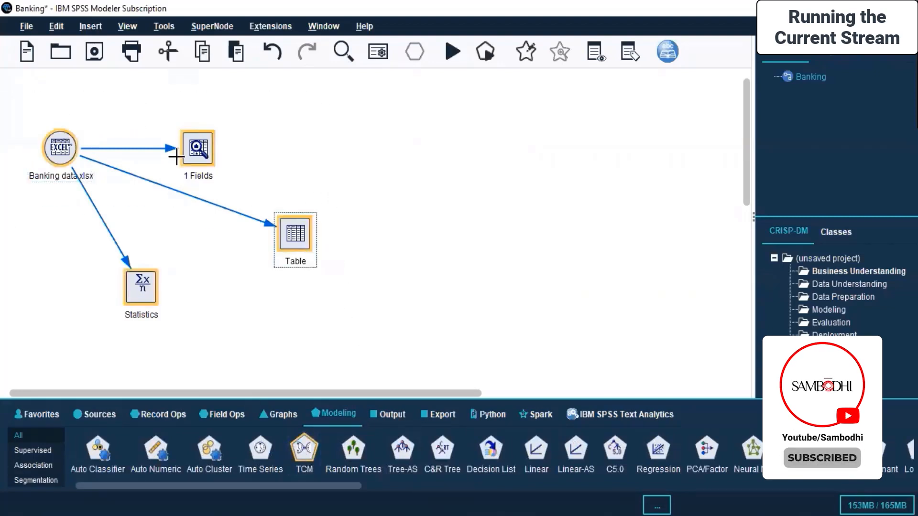
left_click_drag(58, 151, 365, 162)
Step: Add two TCM modeling nodes to the canvas and connect Banking data.xlsx to the one level with it on its left
left_click(308, 291)
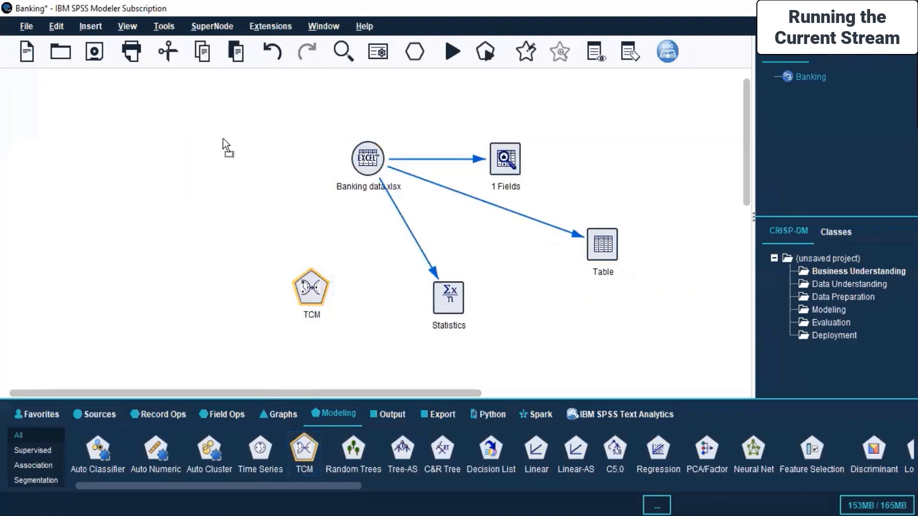
left_click_drag(163, 168, 158, 162)
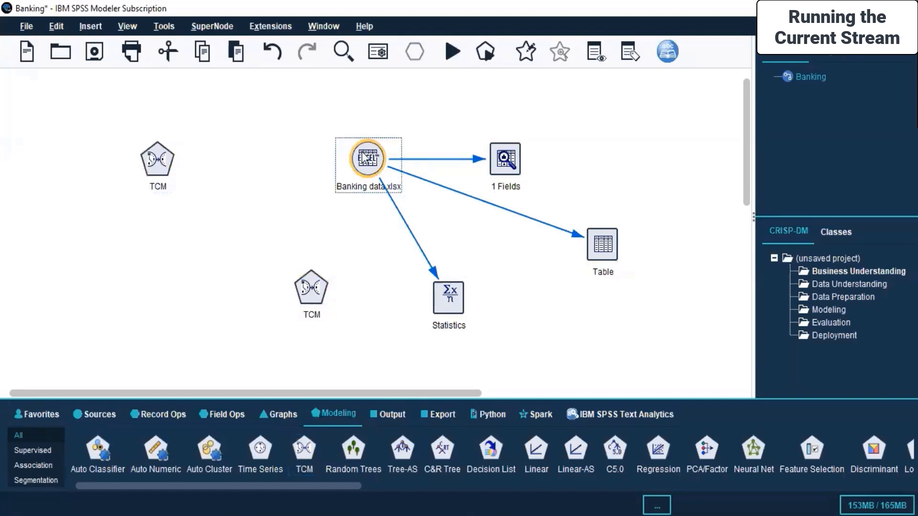
right_click(364, 154)
left_click(402, 185)
left_click(152, 161)
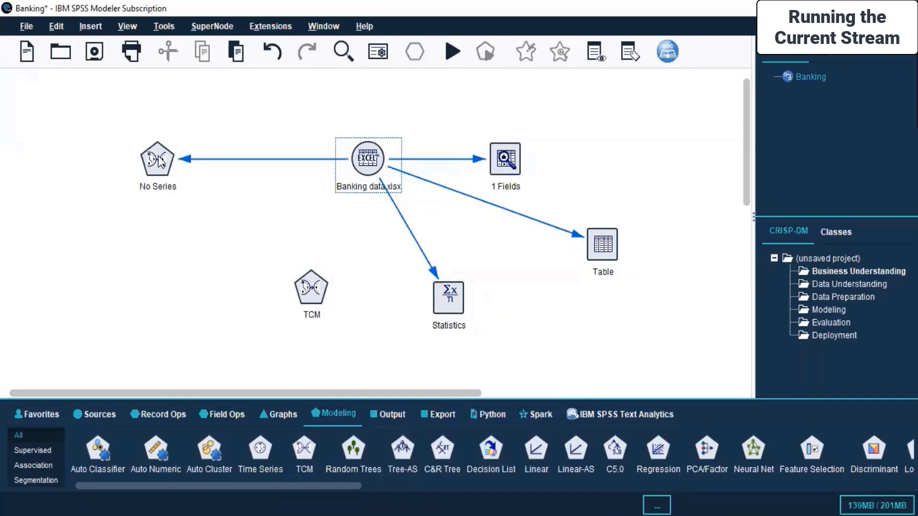
Step: Open the connected TCM node's settings and review its data specifications, build options and model options before returning to the field assignments
right_click(159, 160)
left_click(195, 163)
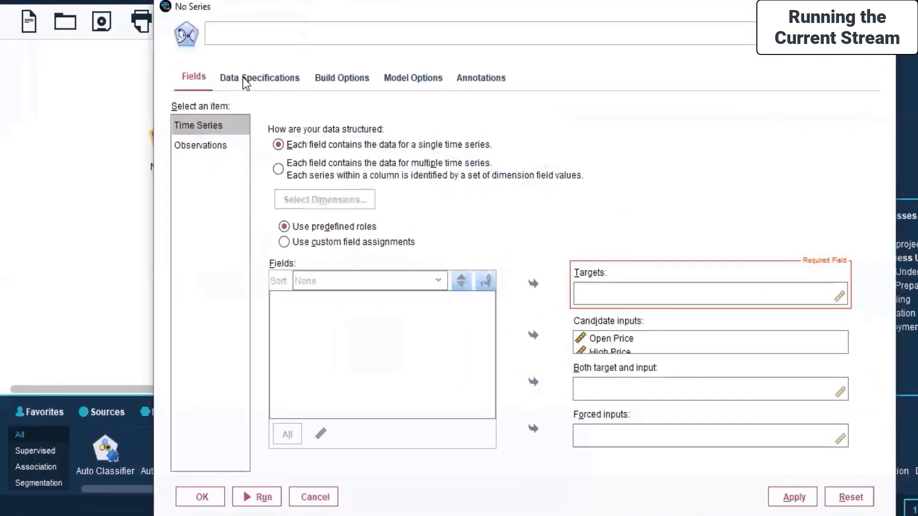
left_click(225, 103)
left_click(365, 80)
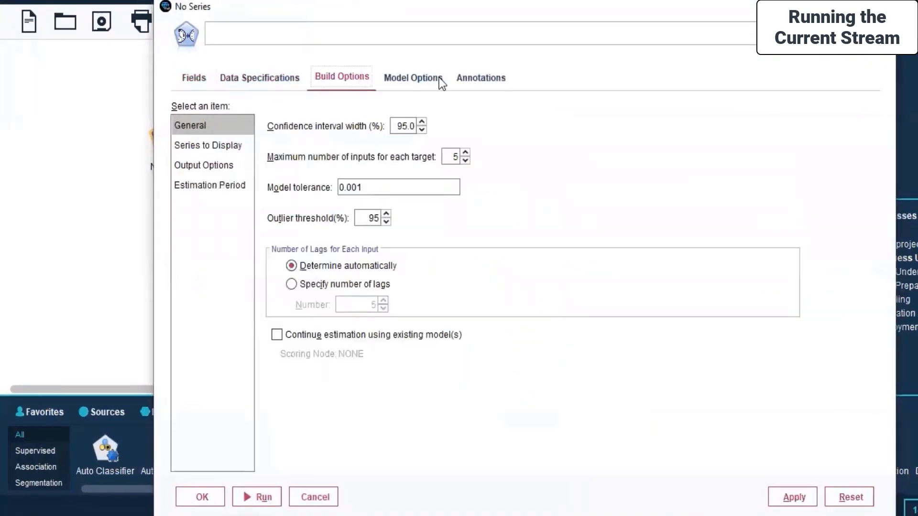
left_click(438, 80)
left_click(219, 79)
left_click(194, 78)
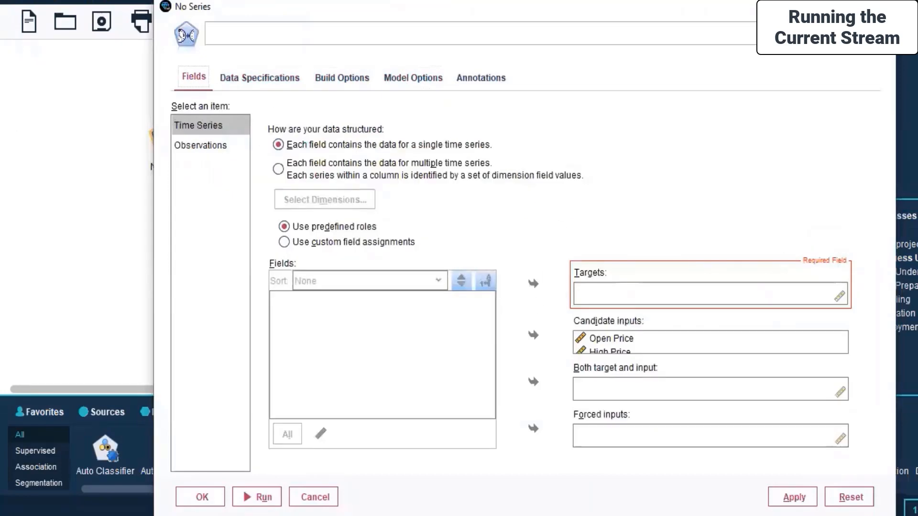
Step: Switch the TCM node to custom field assignments and assign High Price as the target
left_click(386, 243)
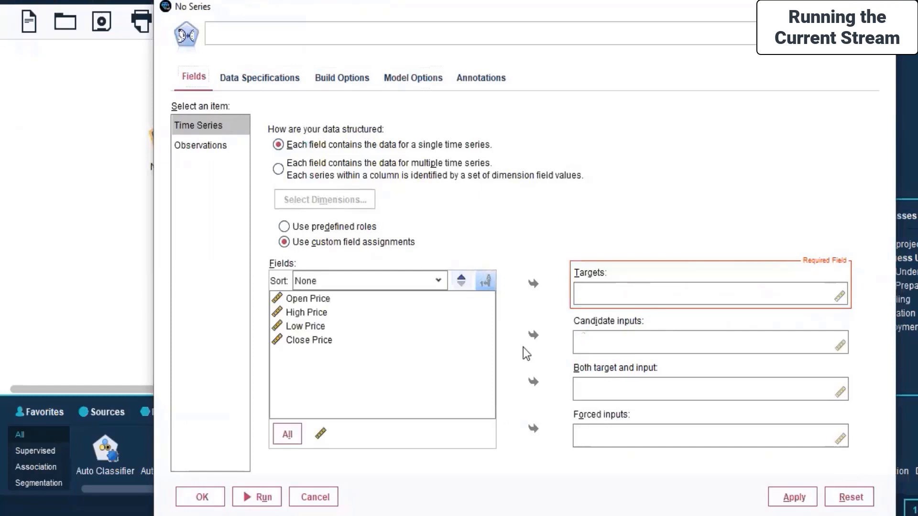
left_click(313, 313)
left_click(534, 286)
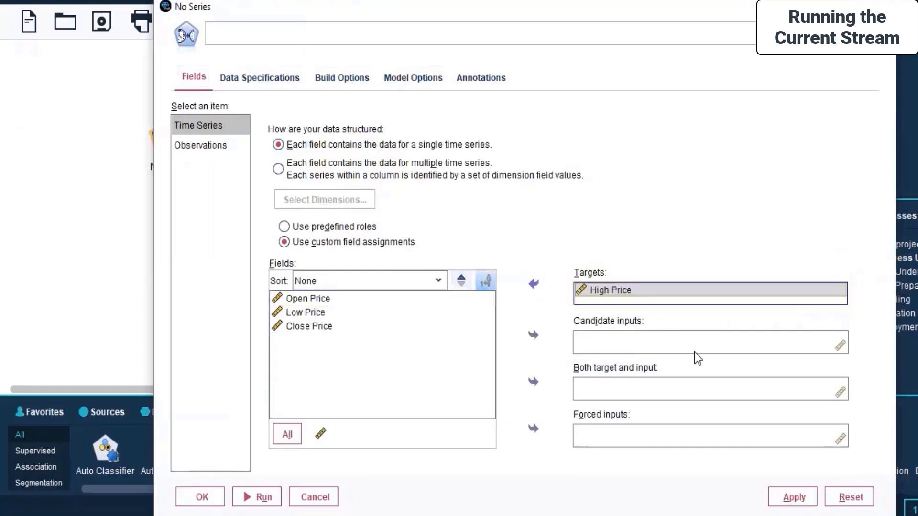
Step: Assign Open Price as the TCM node's candidate input, then apply and accept the settings
left_click(649, 340)
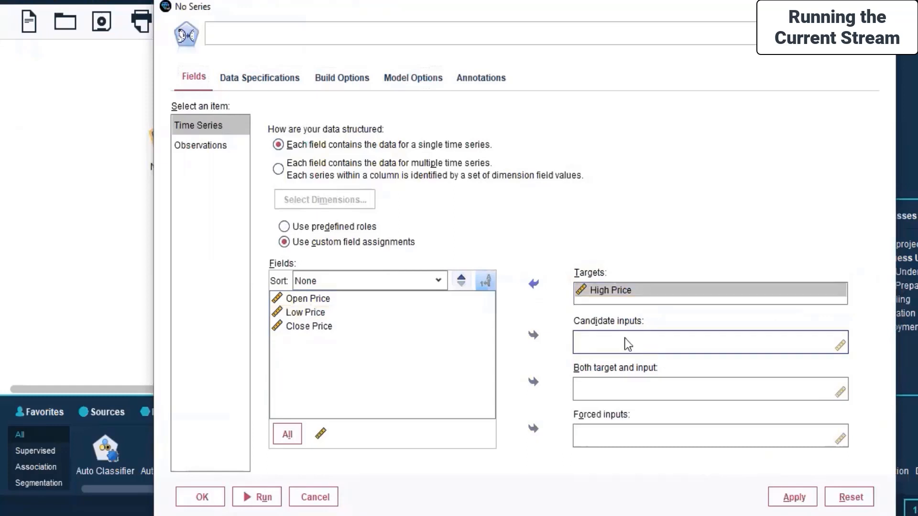
left_click(297, 300)
left_click(534, 335)
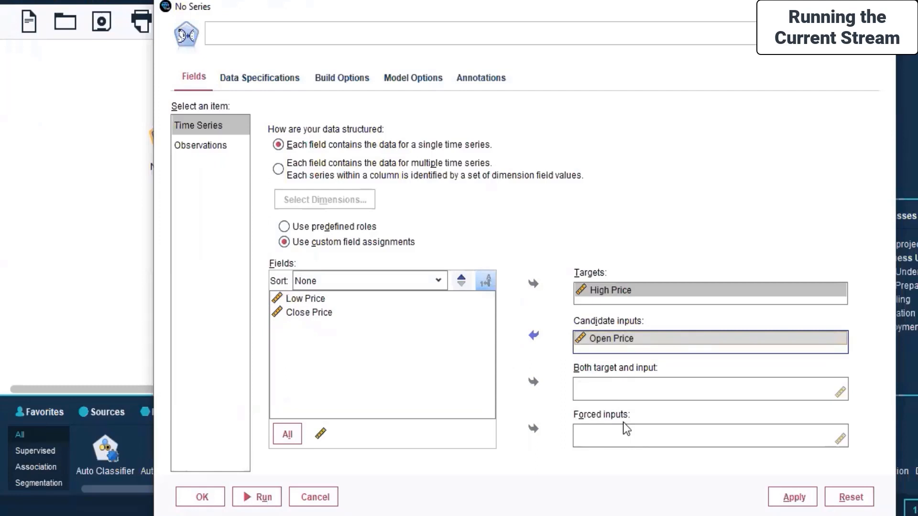
left_click(775, 495)
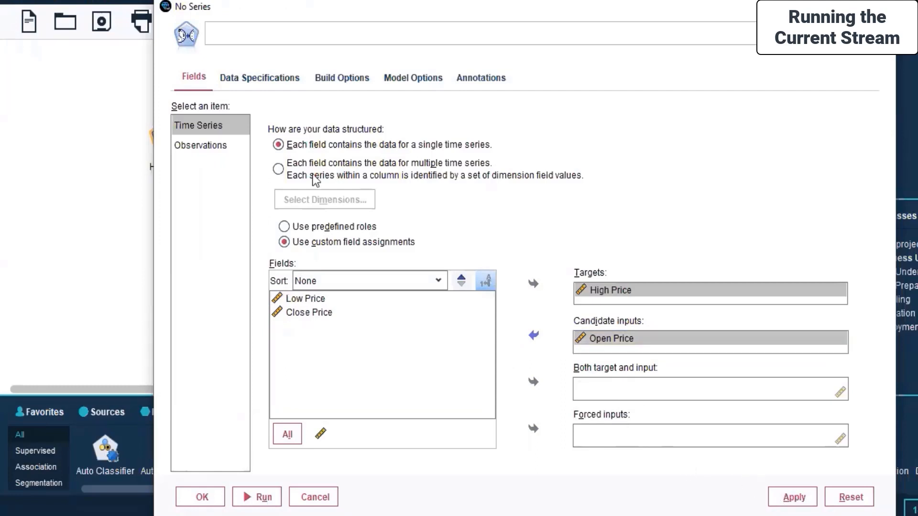
left_click(219, 499)
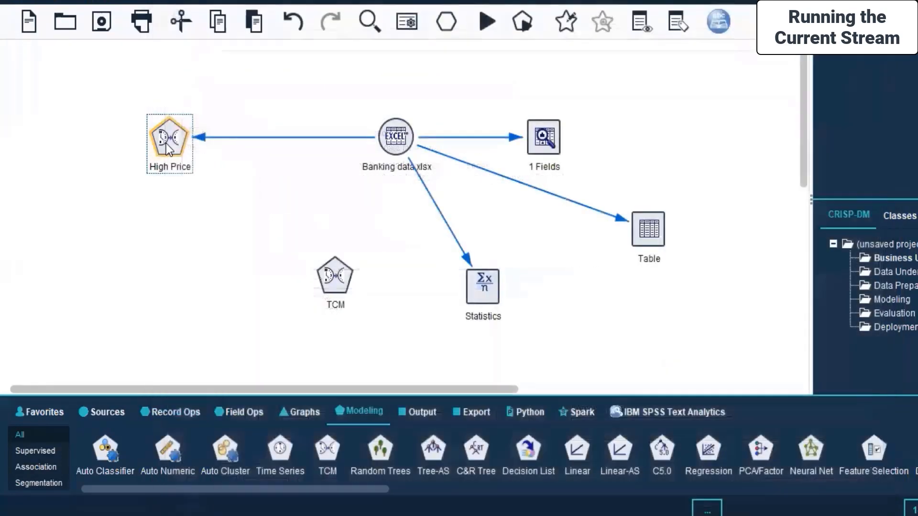
Step: Try to run the High Price TCM node, review the execution messages and close the messages window
right_click(167, 147)
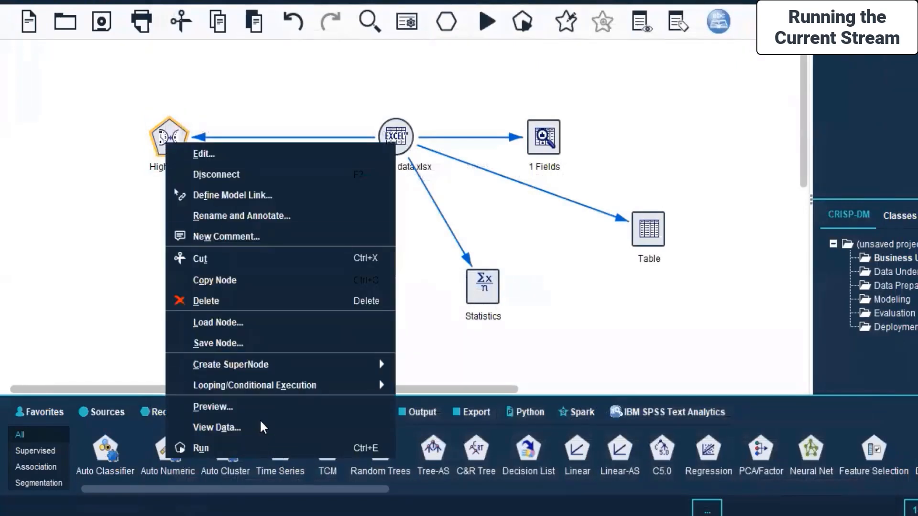
left_click(244, 449)
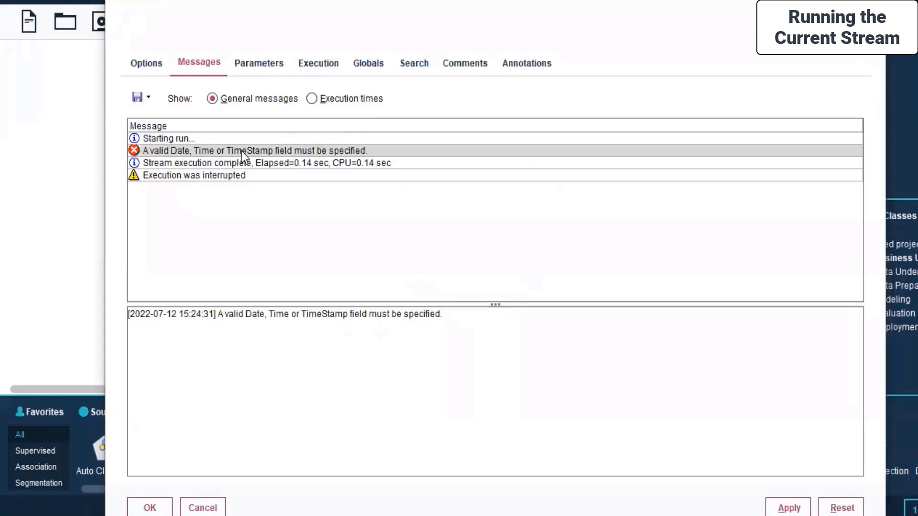
left_click_drag(331, 0, 266, 51)
left_click(751, 37)
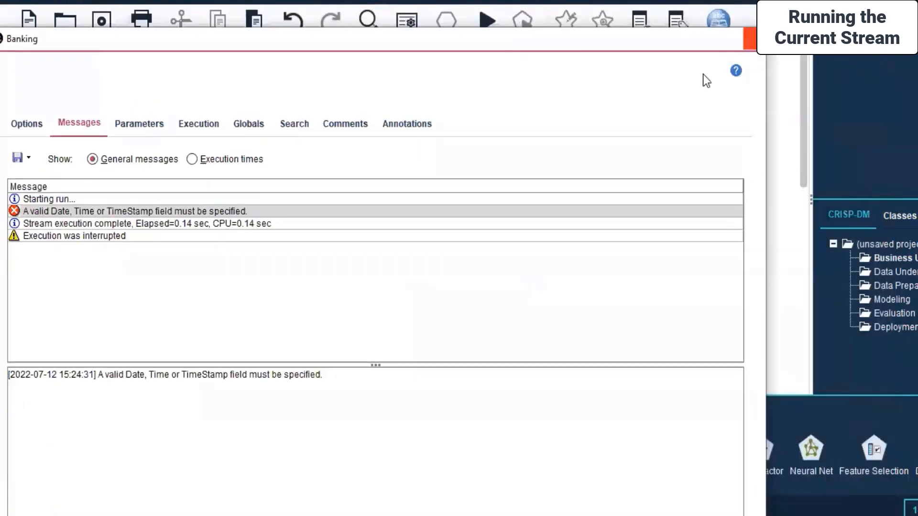
Step: Replace the High Price TCM node with an STP modeling node in the same place on the canvas
right_click(169, 137)
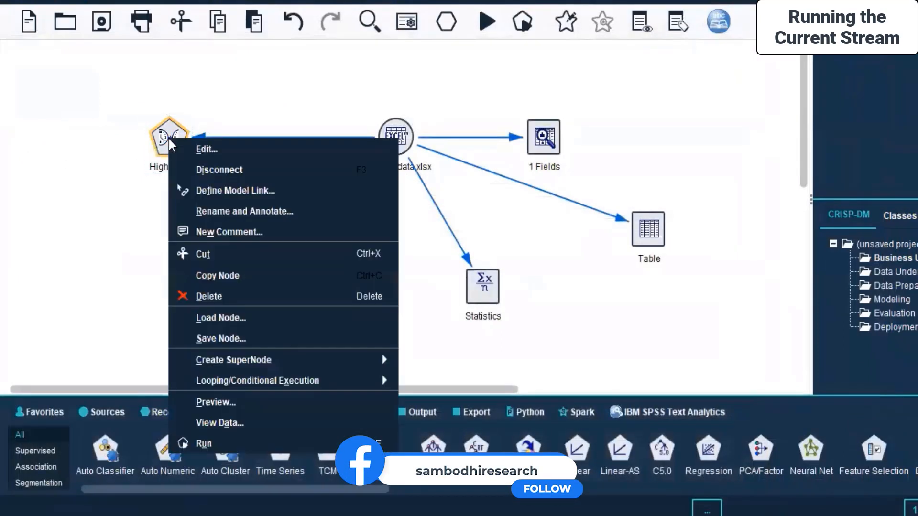
left_click(201, 298)
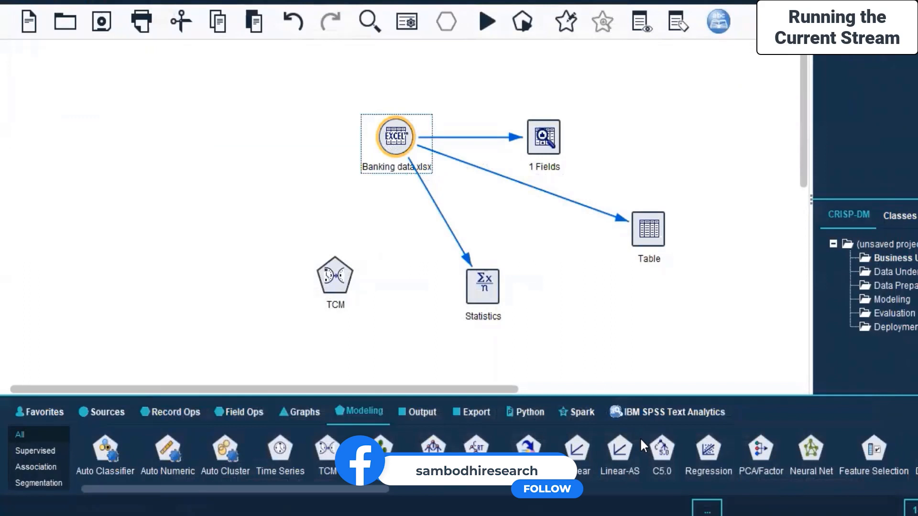
left_click_drag(367, 487, 917, 488)
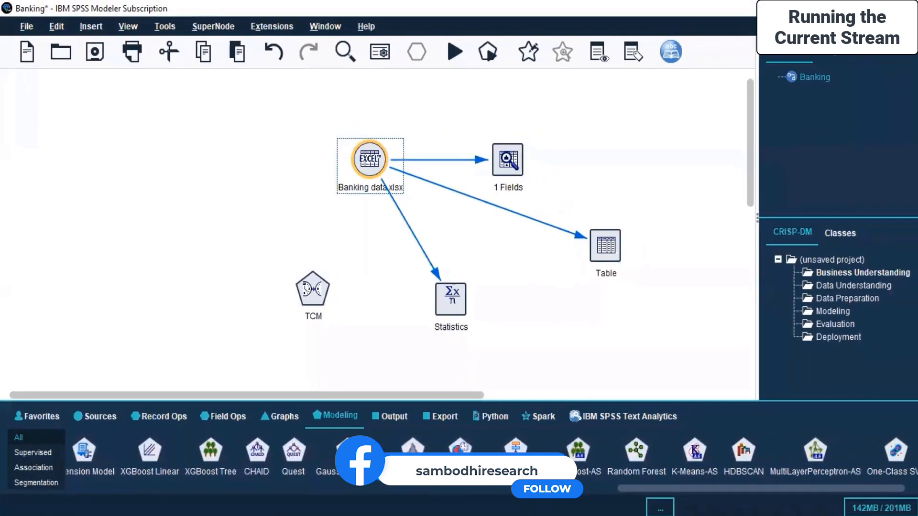
left_click(466, 455)
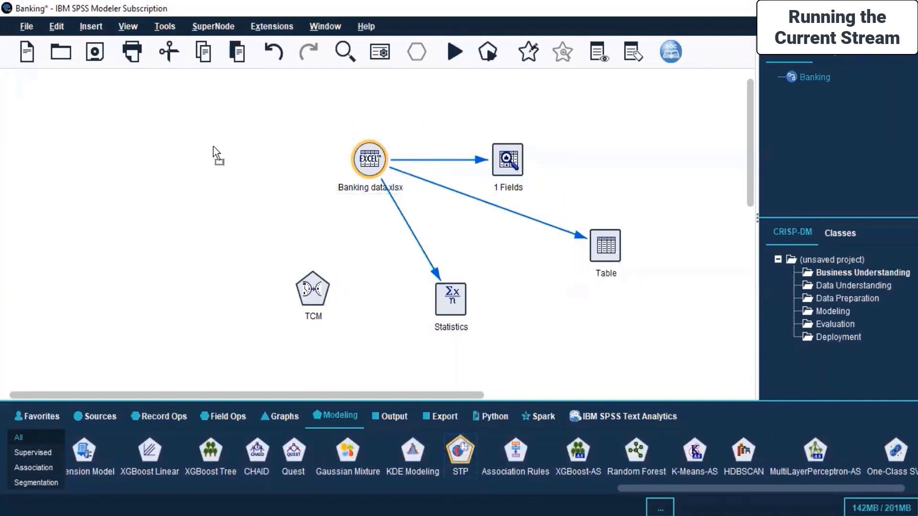
left_click_drag(181, 158, 182, 160)
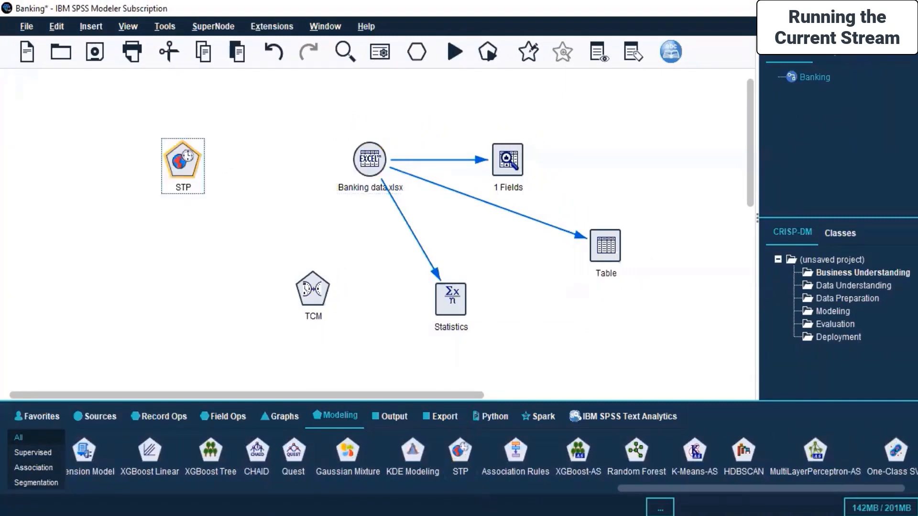
Step: Connect the Banking data.xlsx source node to the STP node
left_click_drag(667, 487, 131, 510)
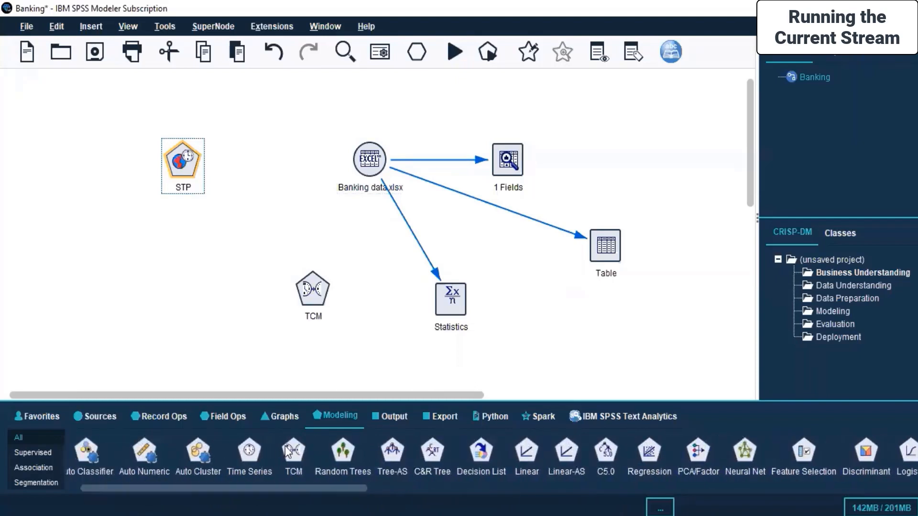
left_click(366, 171)
right_click(366, 171)
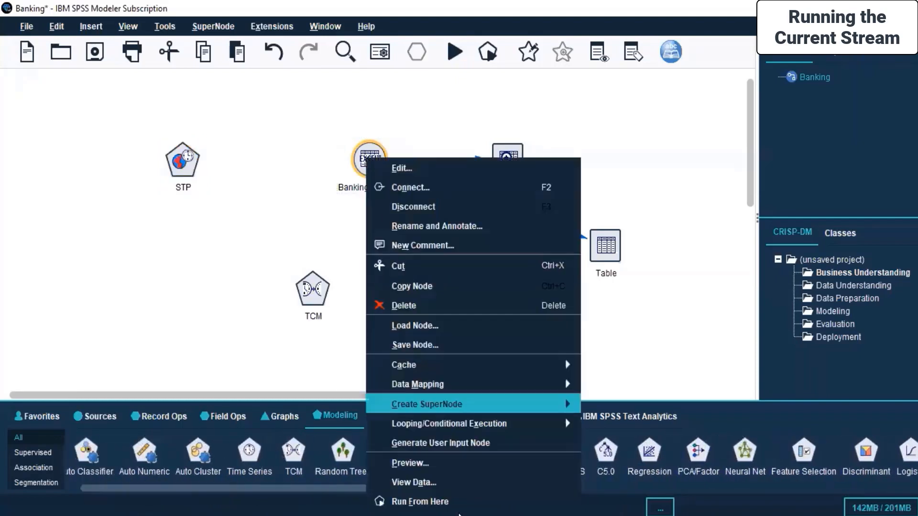
left_click(400, 189)
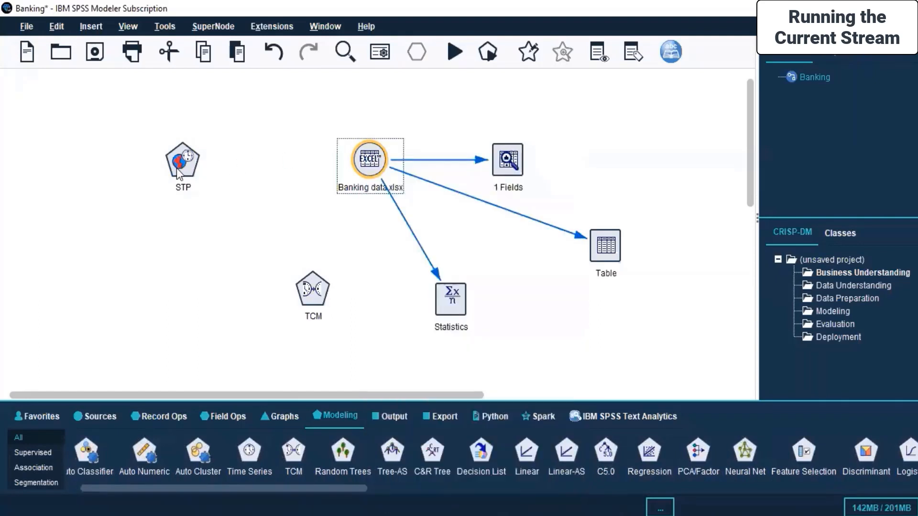
left_click(179, 153)
Step: Open the STP node's settings and move Open, High, Low and Close Price out of the predictors into the available fields
right_click(191, 150)
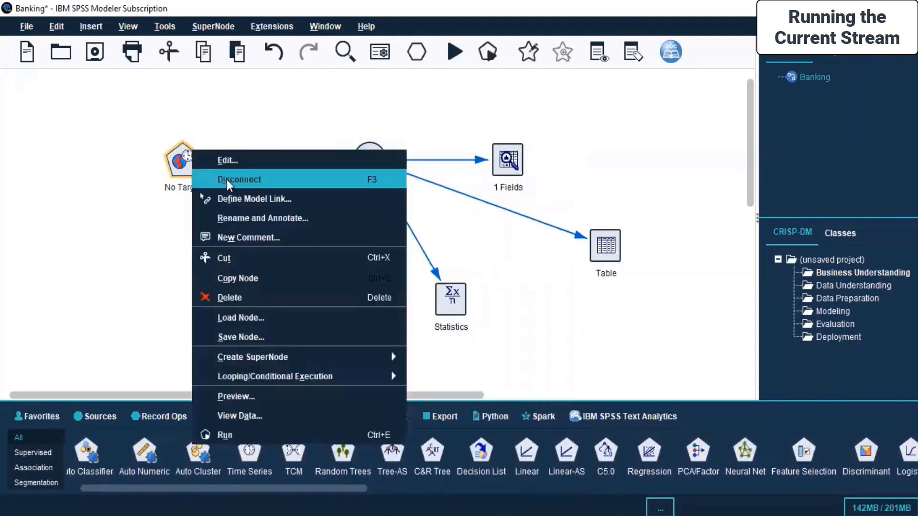
left_click(225, 154)
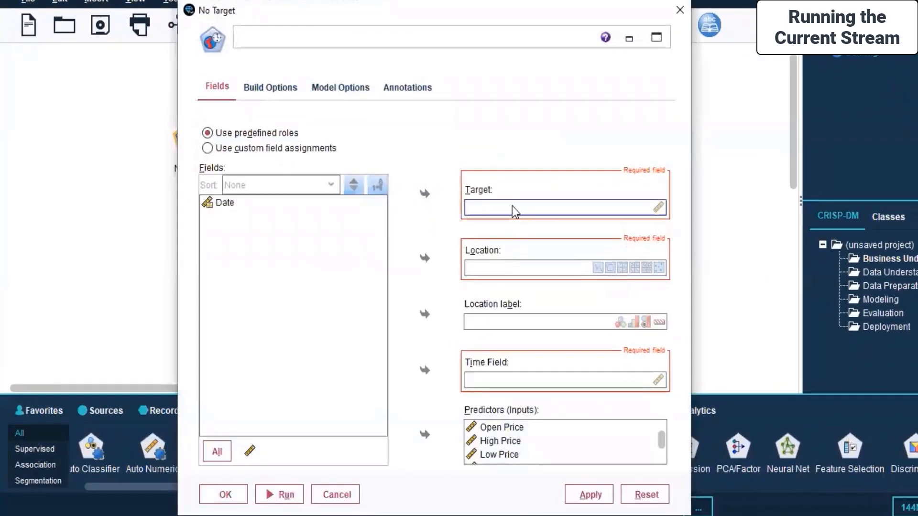
left_click(508, 432)
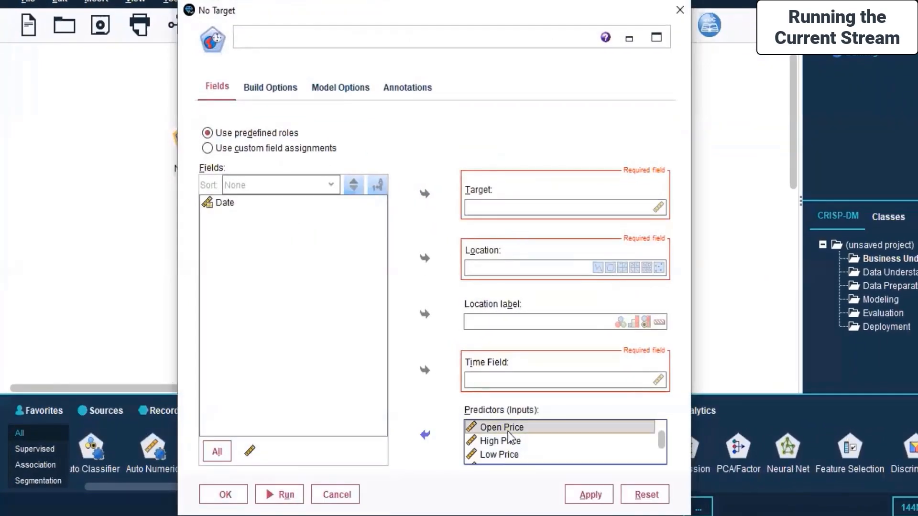
left_click(426, 436)
left_click(508, 425)
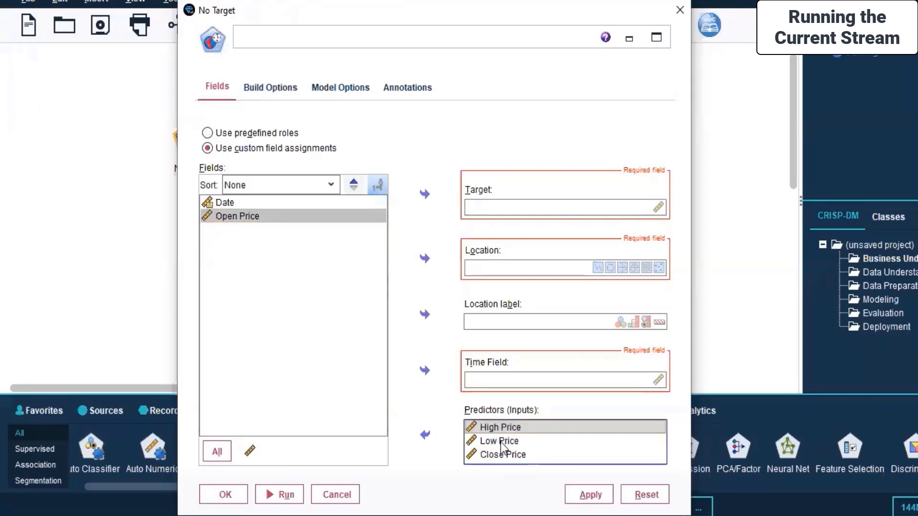
left_click(502, 441, "ctrl")
left_click(502, 452, "ctrl")
left_click(422, 442)
left_click(299, 298)
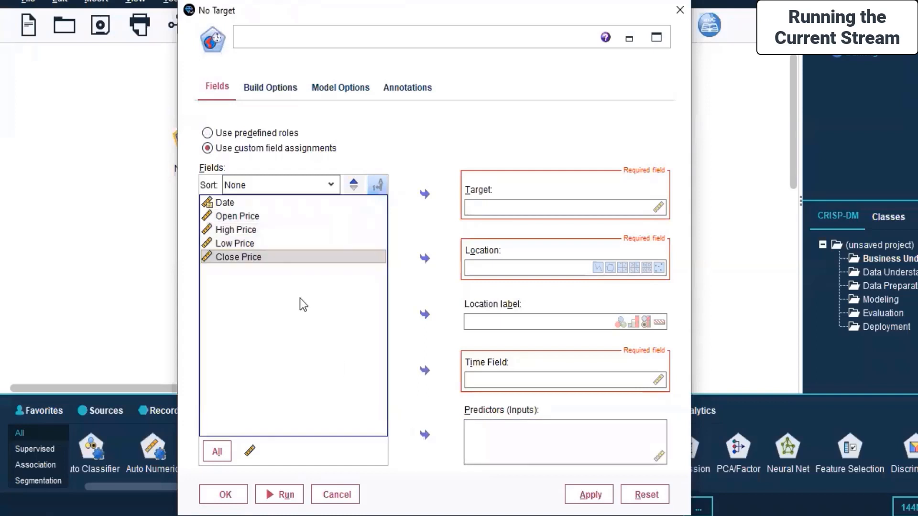
Step: Assign Close Price as the STP target and Date as the time field
left_click(259, 233)
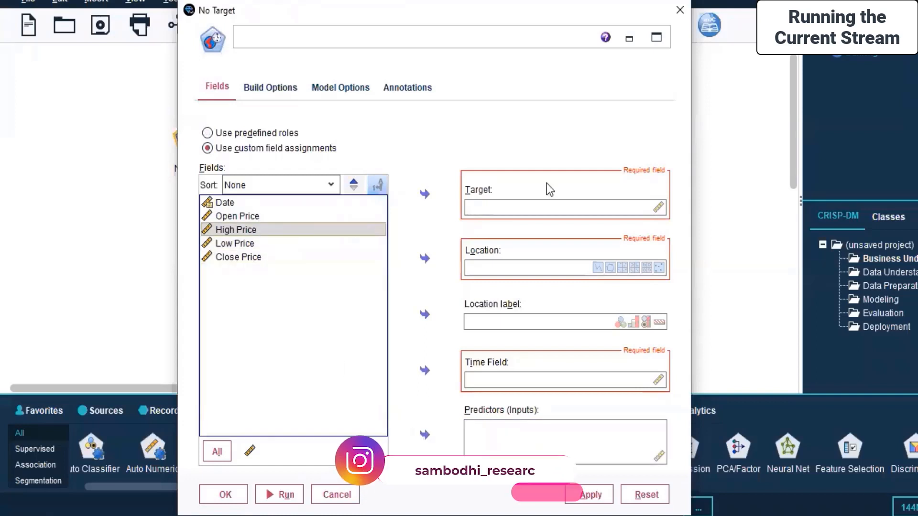
left_click(230, 258)
left_click(426, 198)
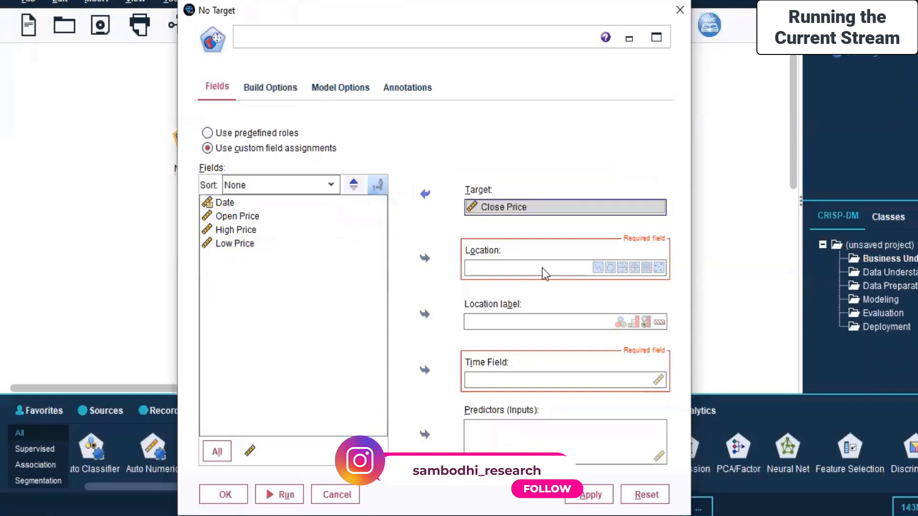
left_click(229, 205)
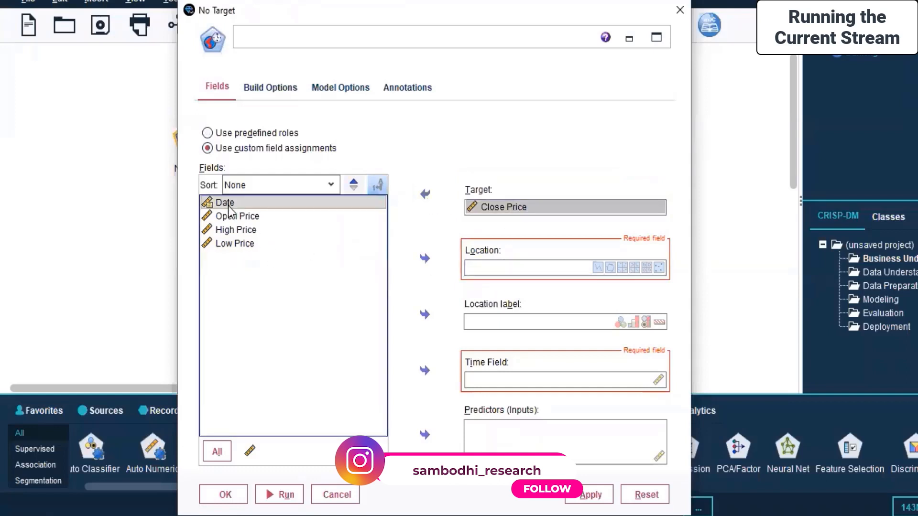
left_click(487, 381)
left_click(423, 370)
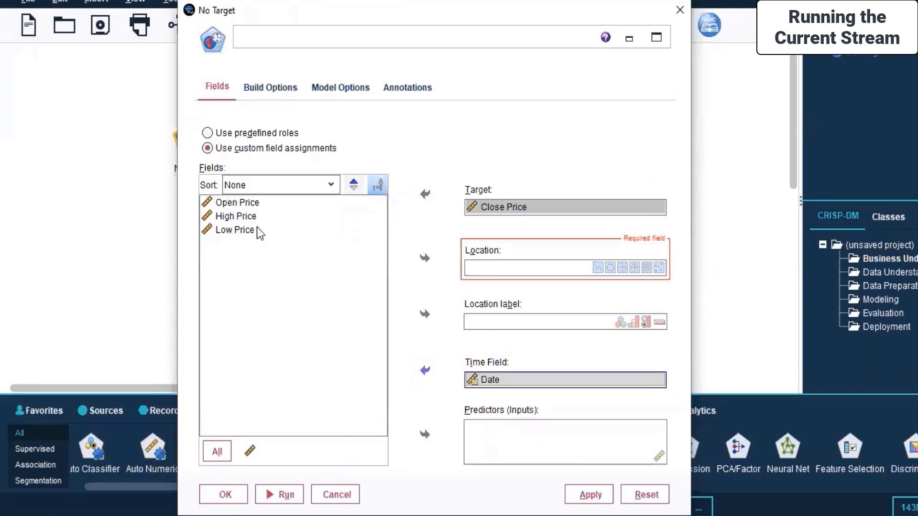
Step: Add Open Price as the STP predictor and apply the field assignments, leaving the location empty
left_click(485, 447)
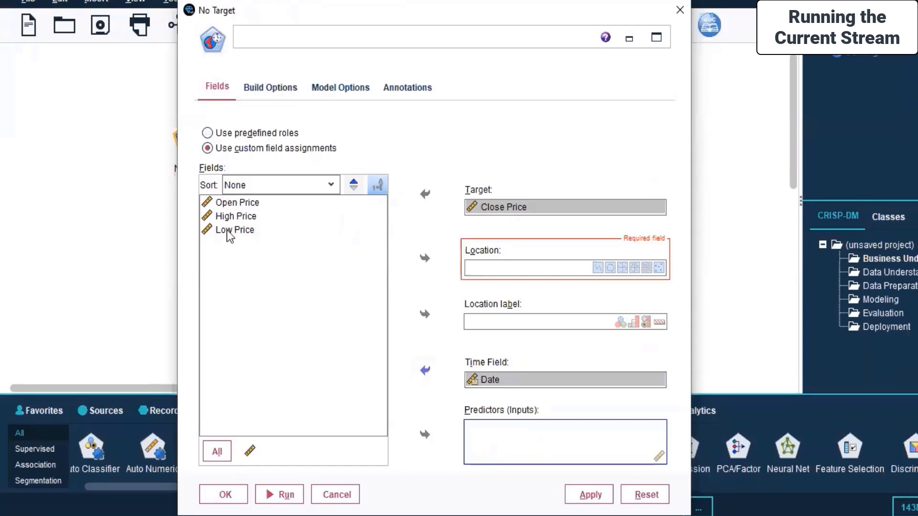
left_click(221, 203)
left_click(424, 434)
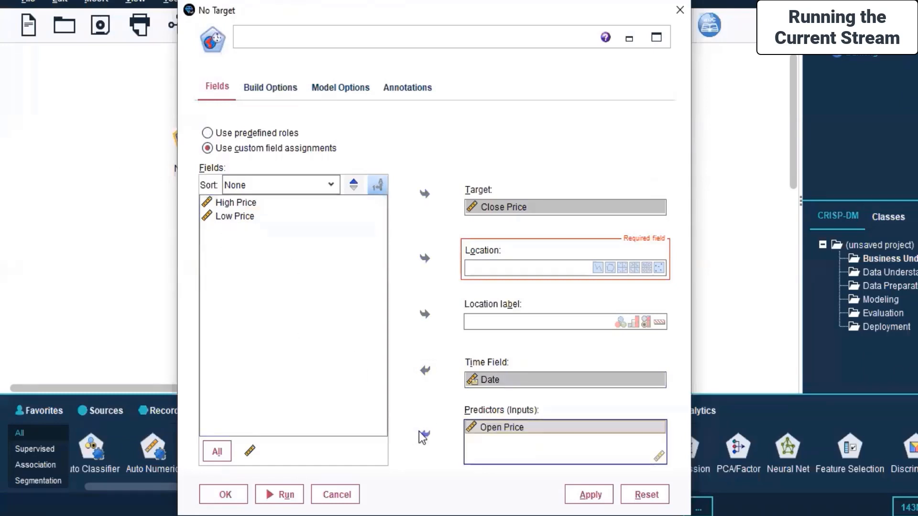
left_click(618, 326)
left_click(489, 269)
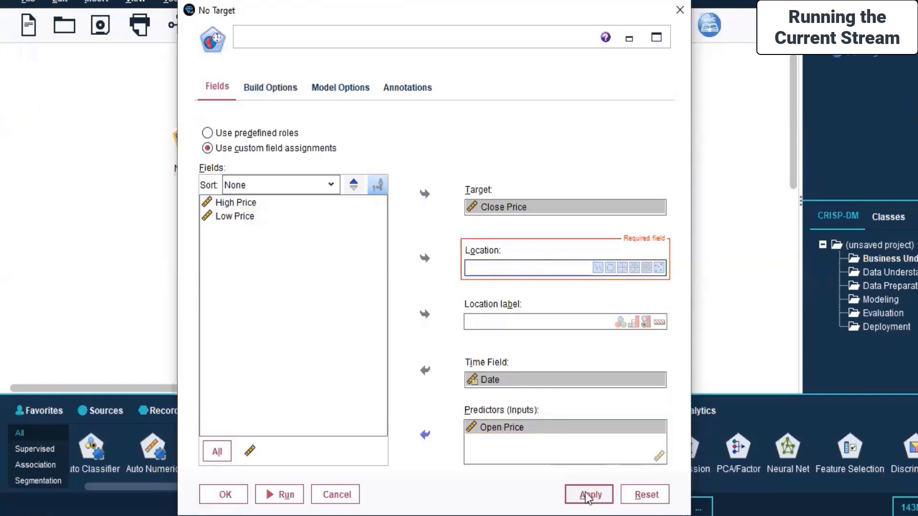
Step: Review the STP node's time interval, basic, advanced and output build options, model options and annotations, then return to the field assignments
left_click(248, 87)
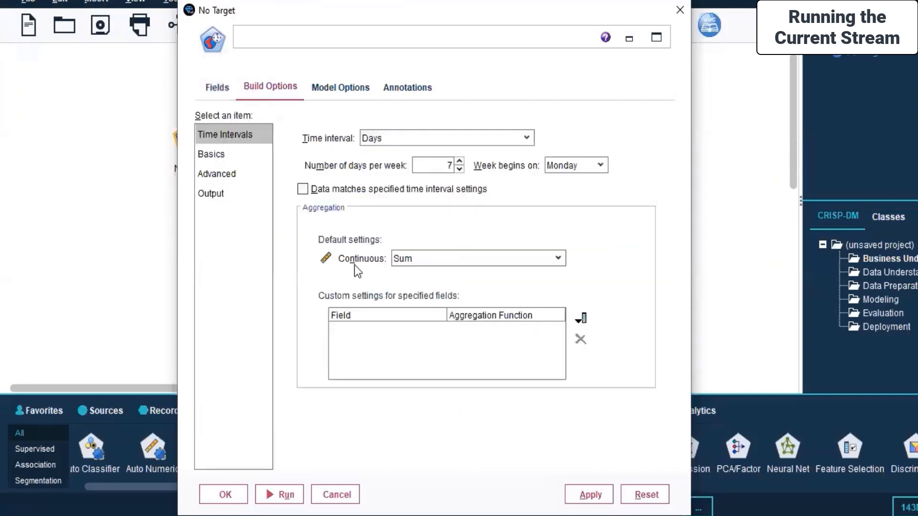
left_click(482, 137)
left_click(479, 137)
left_click(344, 88)
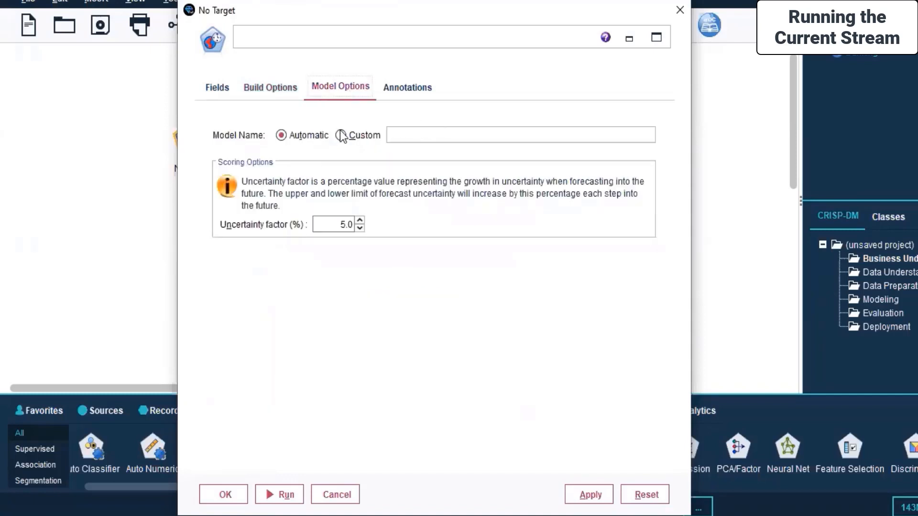
left_click(399, 91)
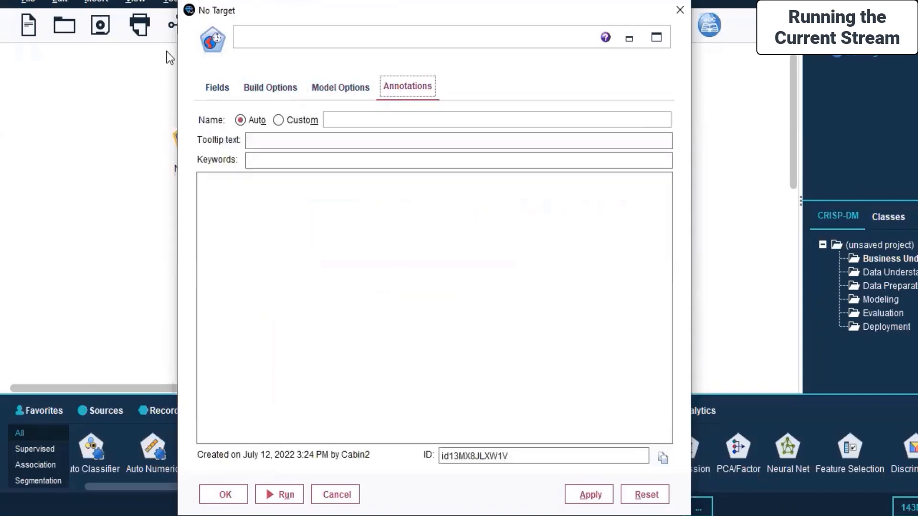
left_click(249, 87)
left_click(225, 155)
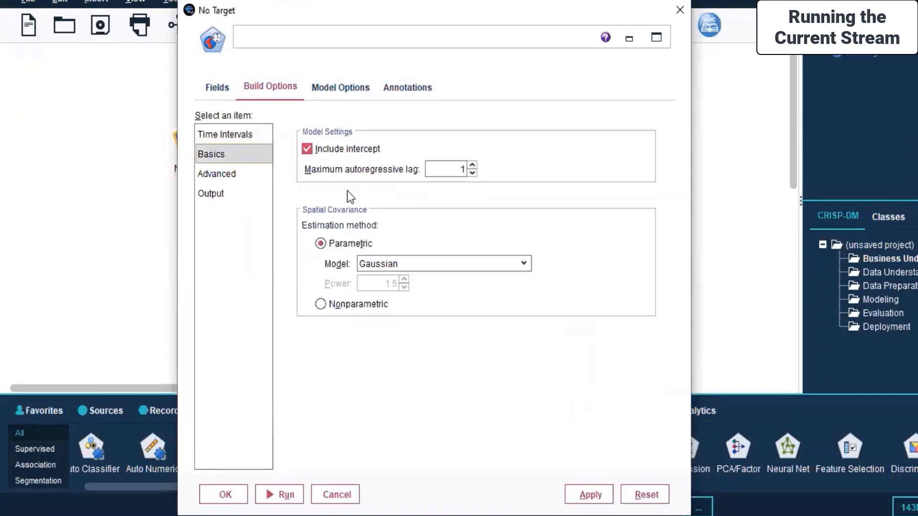
left_click(246, 175)
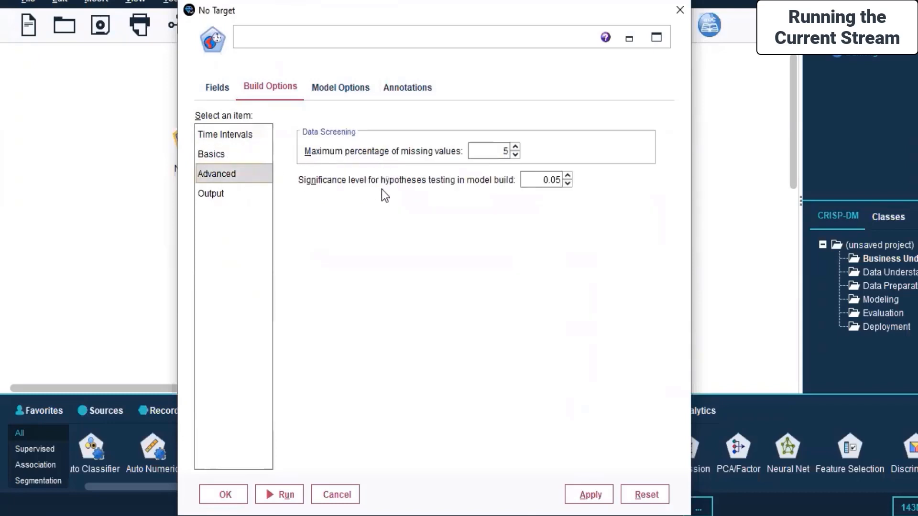
left_click(225, 192)
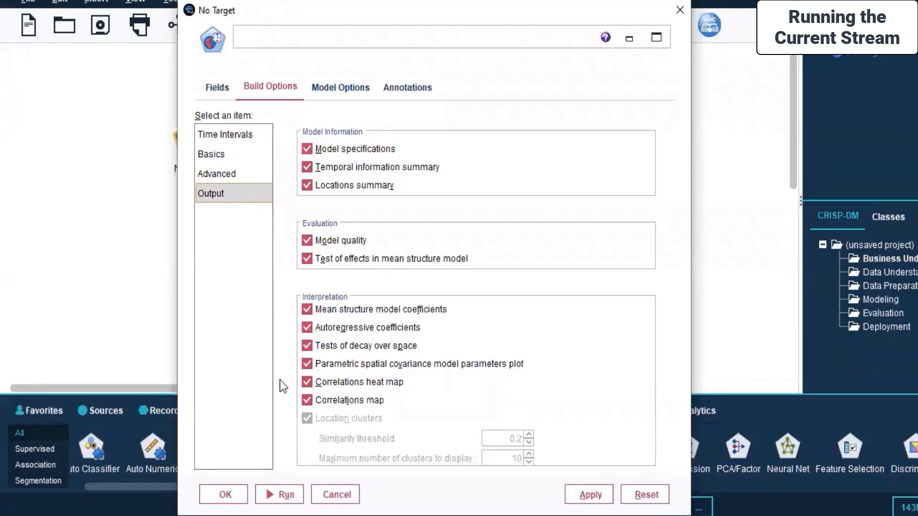
left_click(216, 88)
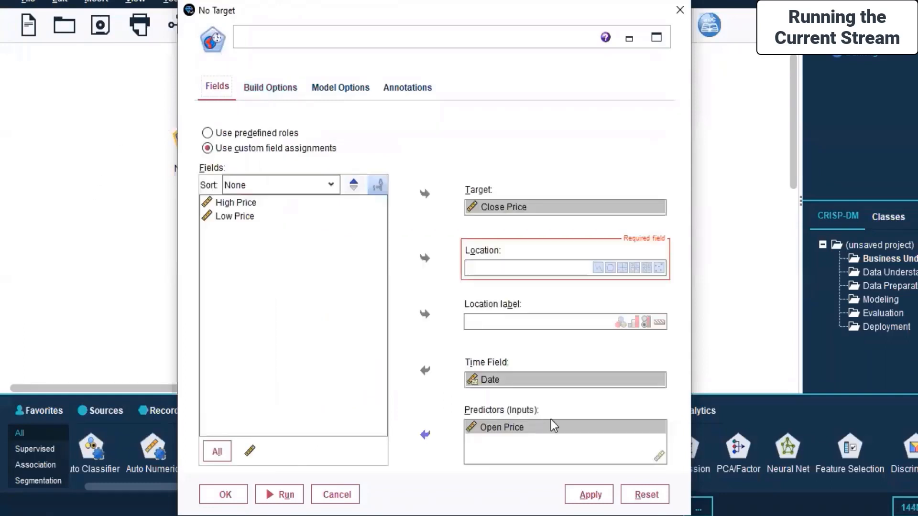